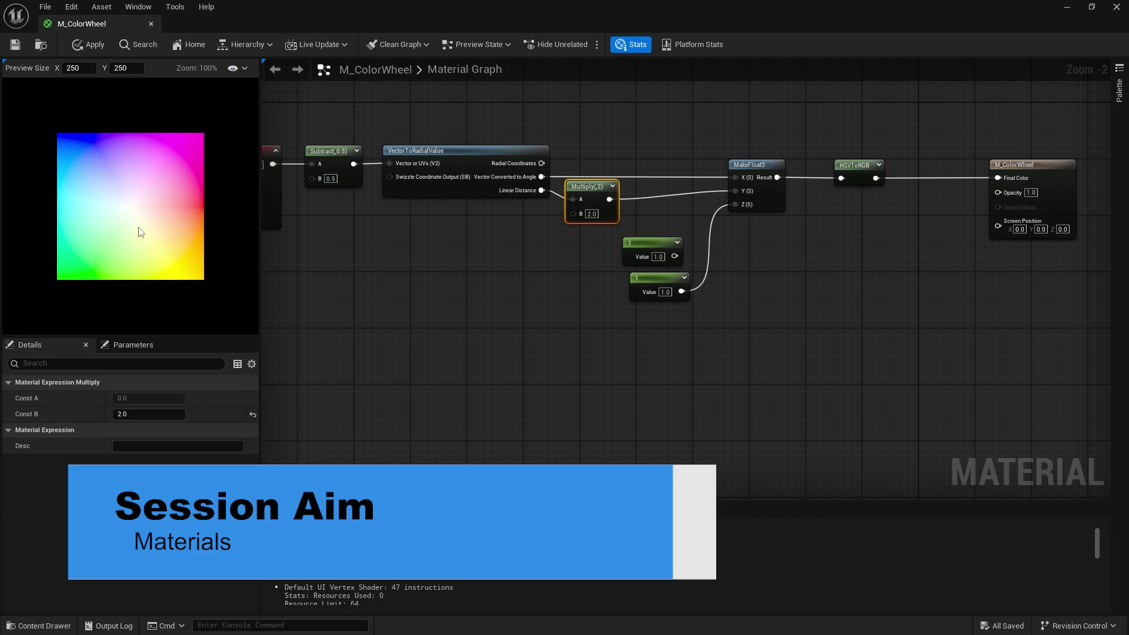
Step: Nudge the Multiply node slightly right and down in the M_ColorWheel graph
{"action": "left_click_drag", "start_coordinate": [585, 190], "coordinate": [607, 196]}
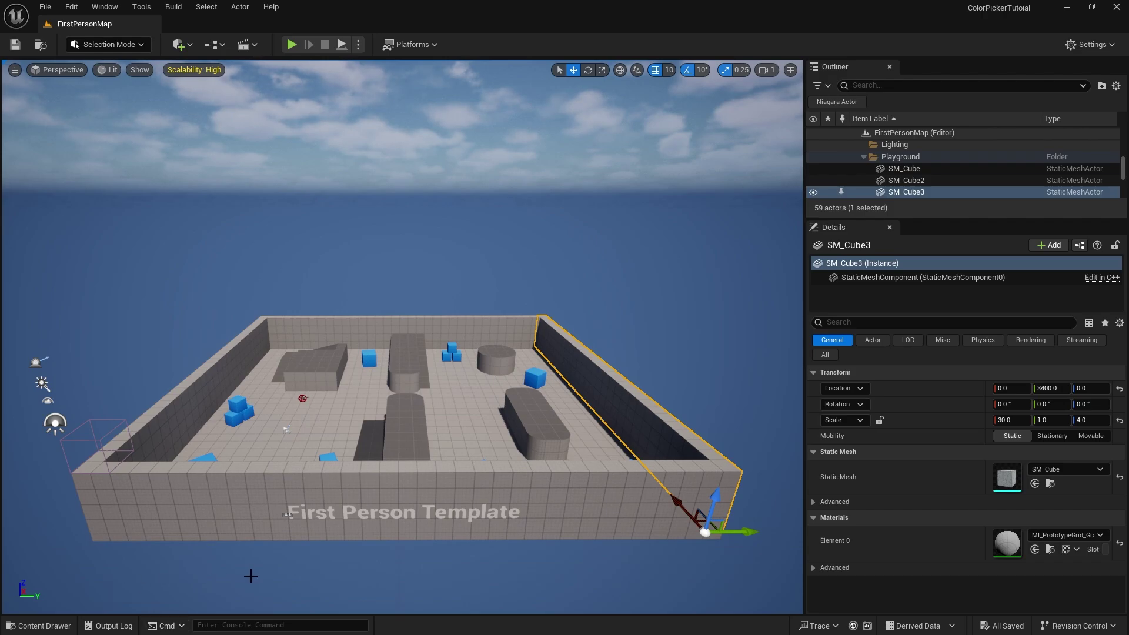
Step: Create a new folder named ColorPicker in Content through the Content Drawer
{"action": "right_click_drag", "start_coordinate": [394, 505], "coordinate": [435, 485]}
{"action": "left_click", "coordinate": [42, 626]}
{"action": "left_click", "coordinate": [411, 544]}
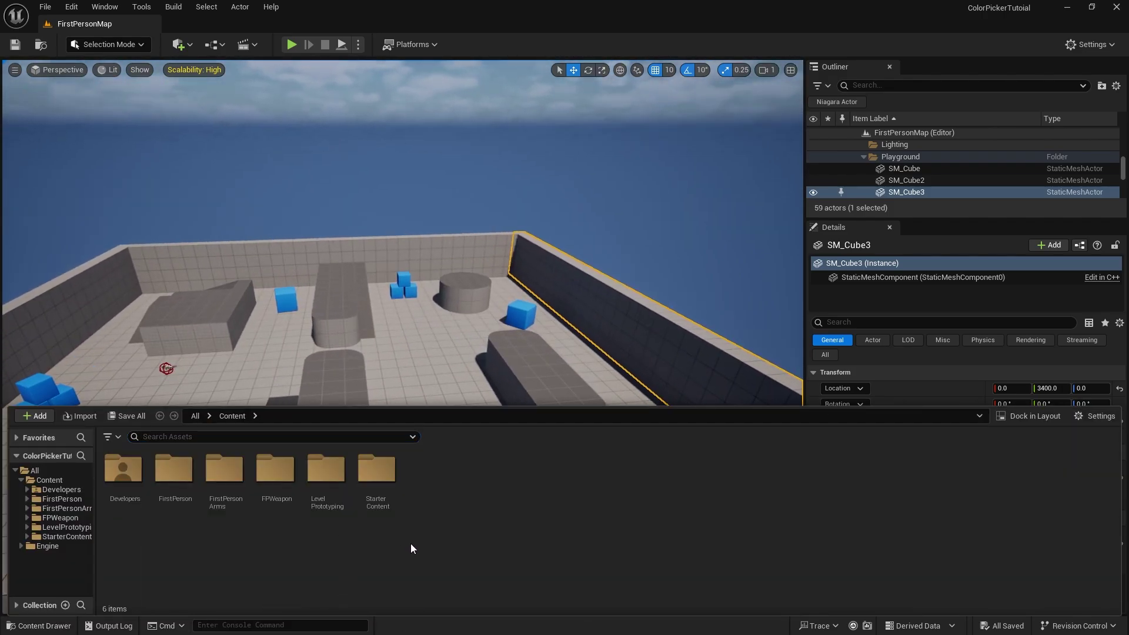
{"action": "right_click", "coordinate": [492, 509]}
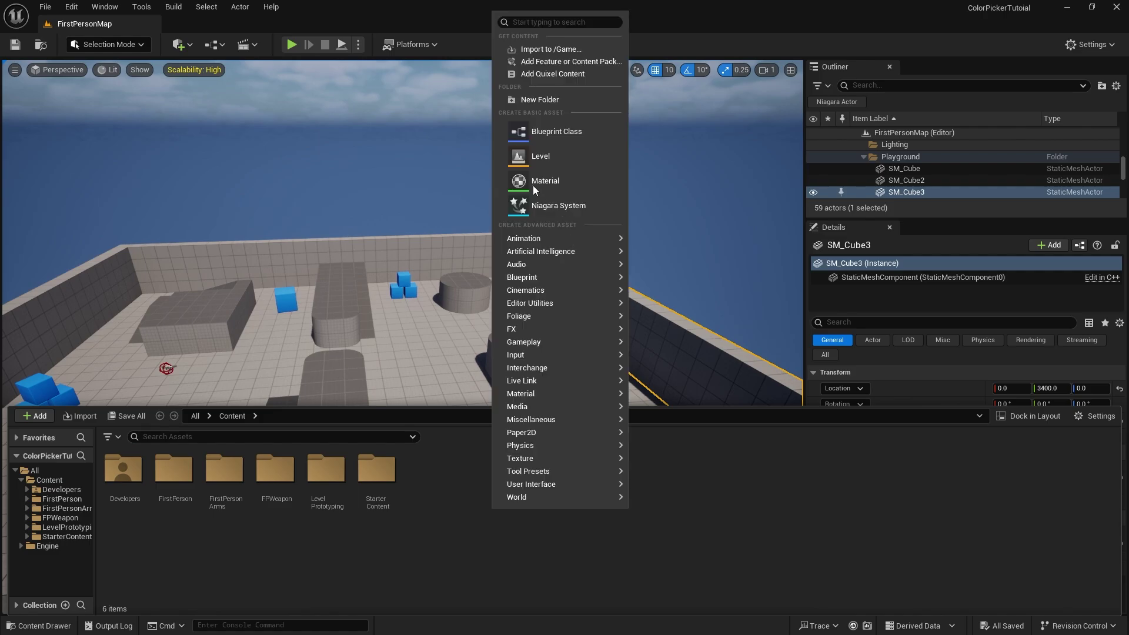
{"action": "left_click", "coordinate": [545, 101]}
{"action": "type", "text": "ColorPicker"}
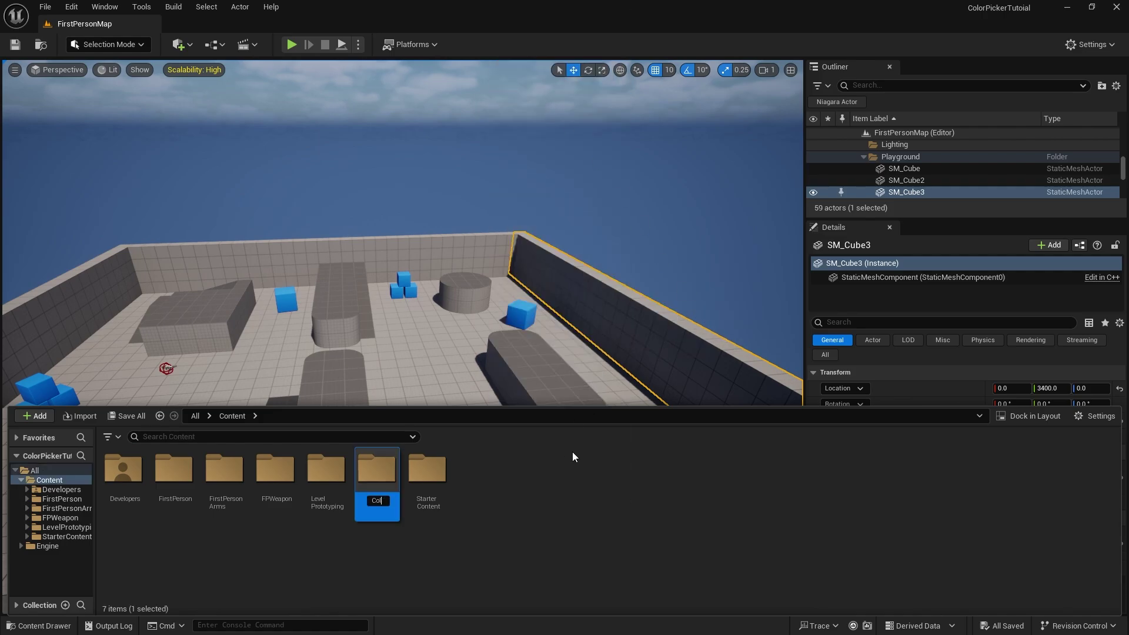
{"action": "key", "text": "Return"}
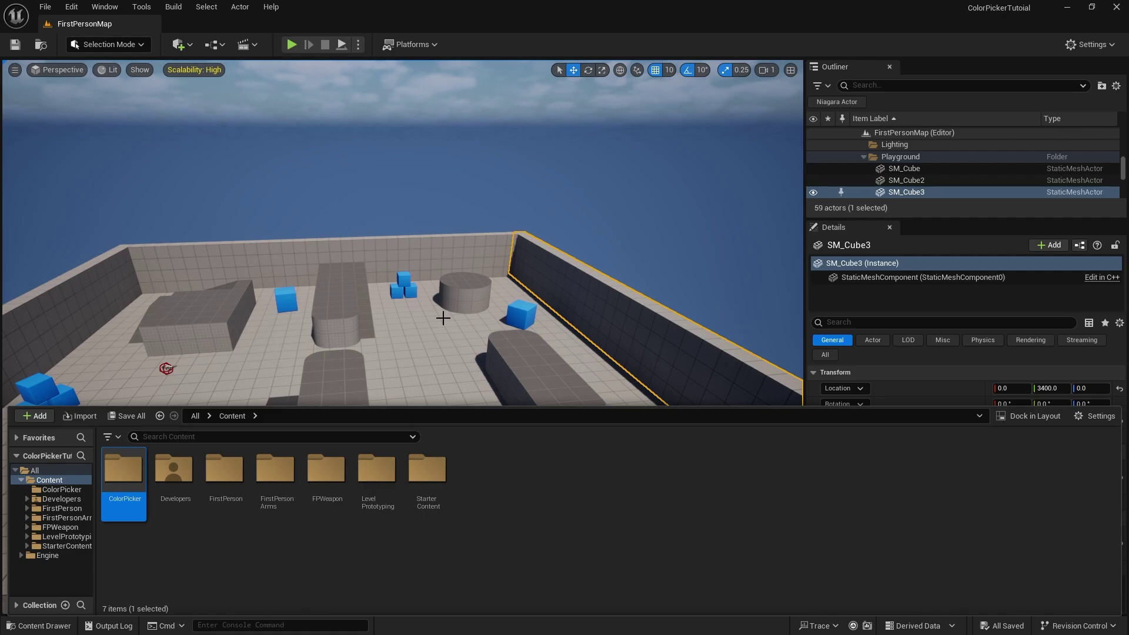
Step: Inside ColorPicker, create a material, correct its name to M_ColorWheel, and open it
{"action": "double_click", "coordinate": [123, 470]}
{"action": "right_click", "coordinate": [290, 492]}
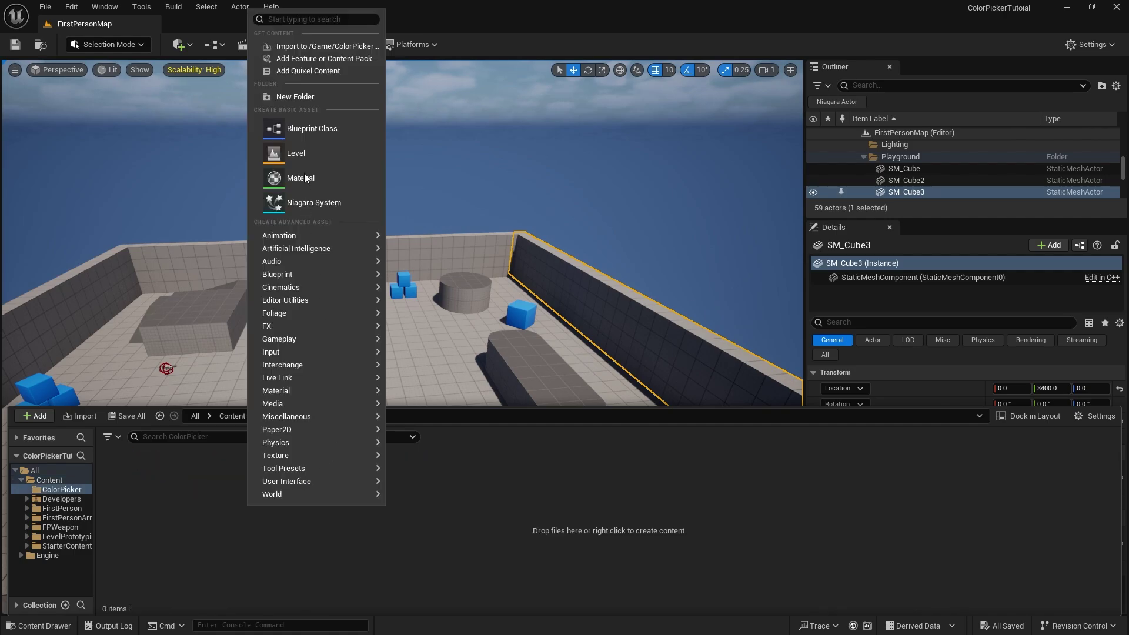
{"action": "left_click", "coordinate": [302, 178]}
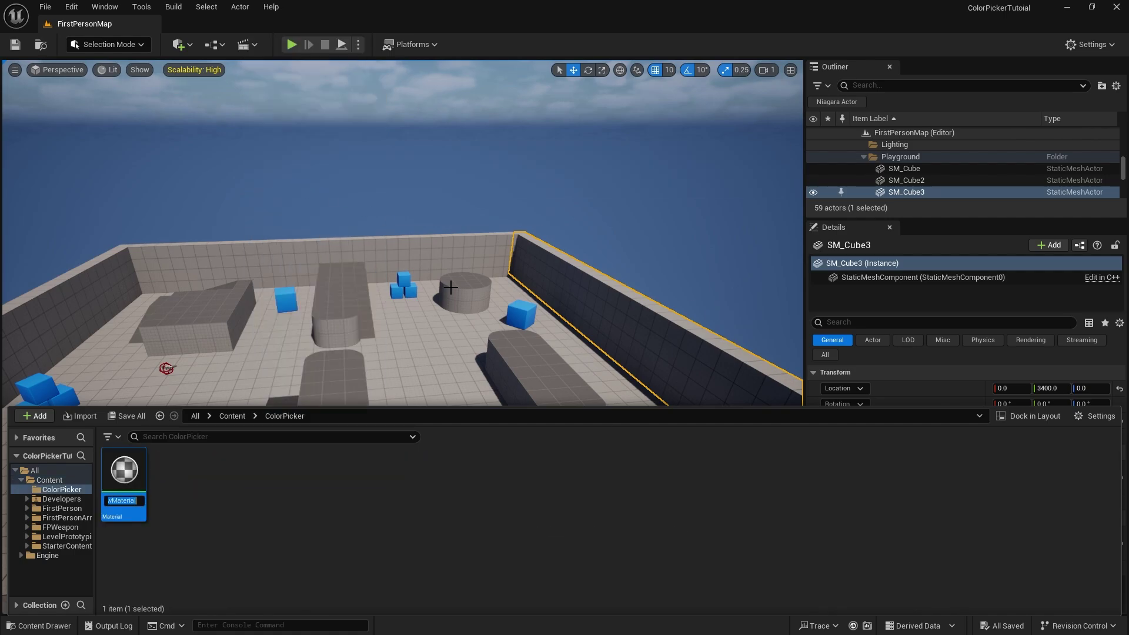
{"action": "type", "text": "M_Co"}
{"action": "type", "text": "loWheel"}
{"action": "key", "text": "Return"}
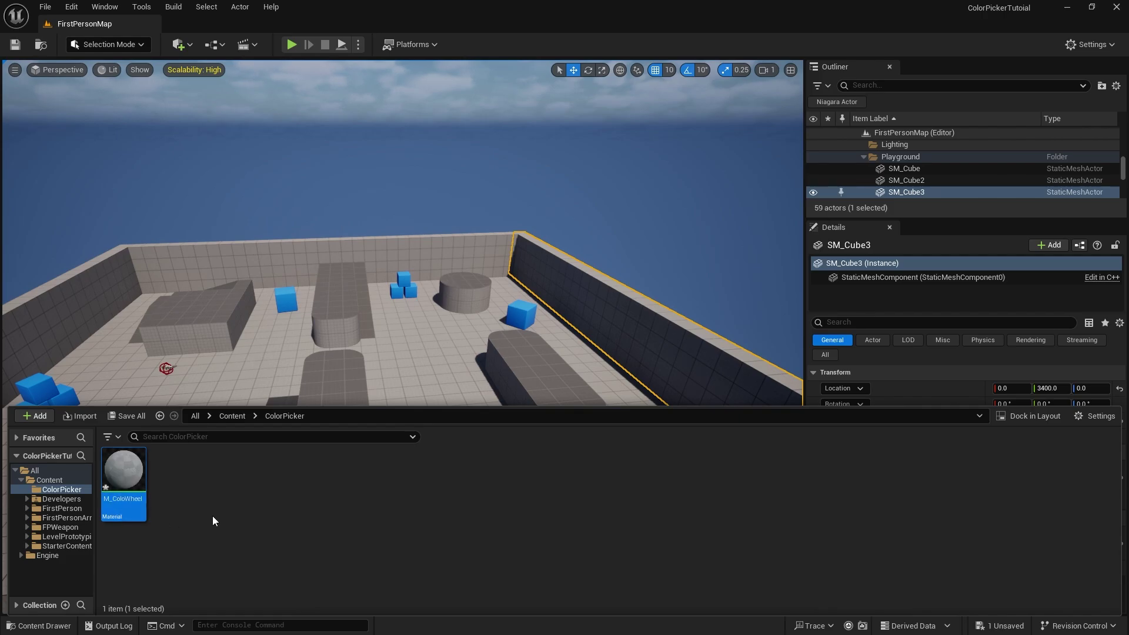
{"action": "left_click", "coordinate": [124, 500]}
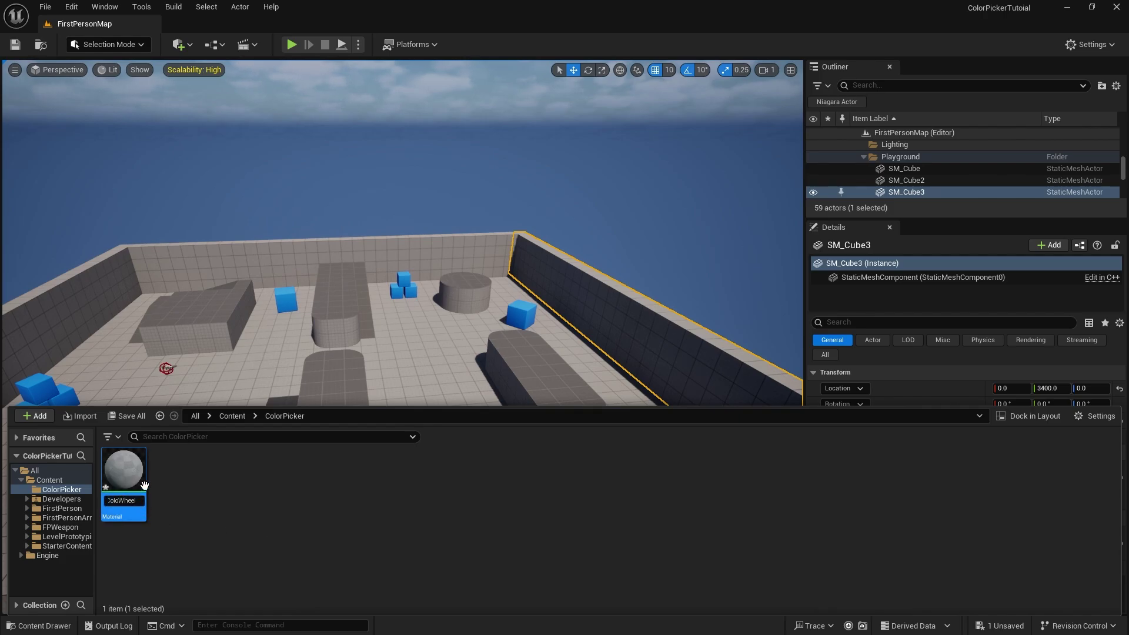
{"action": "key", "text": "Return"}
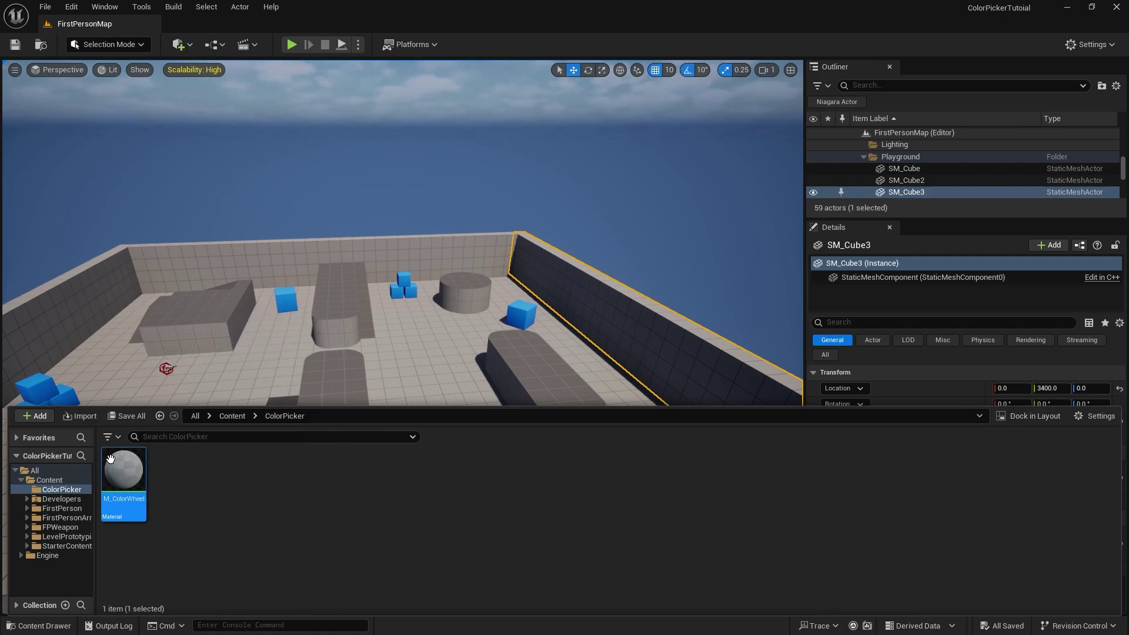
{"action": "double_click", "coordinate": [124, 473]}
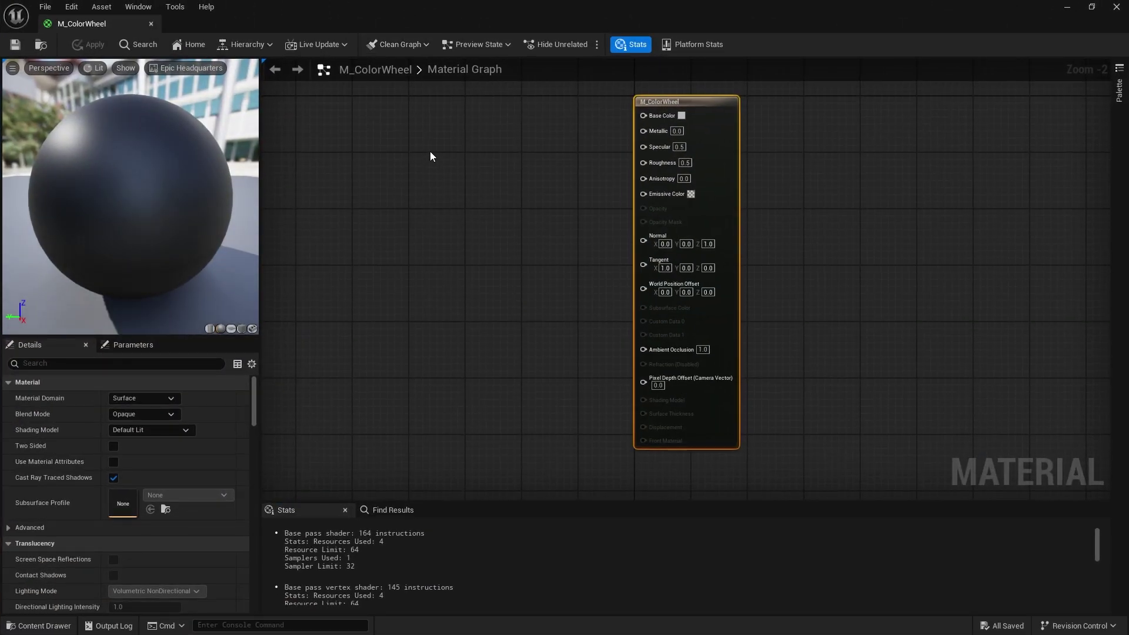
{"action": "right_click", "coordinate": [431, 156]}
{"action": "key", "text": "Escape"}
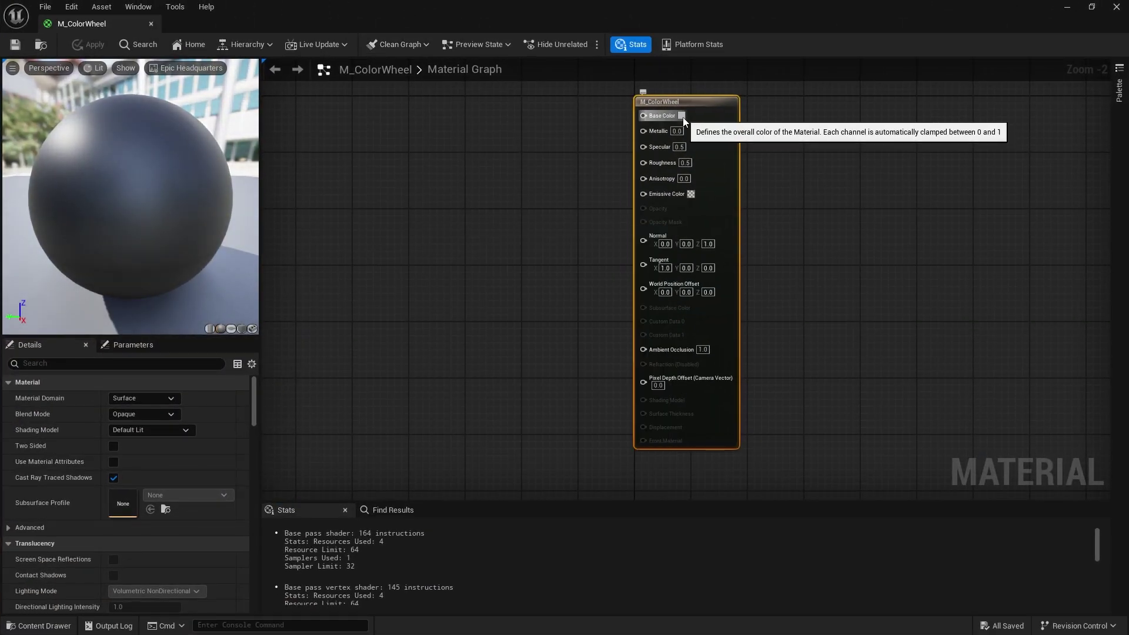
{"action": "left_click", "coordinate": [682, 116]}
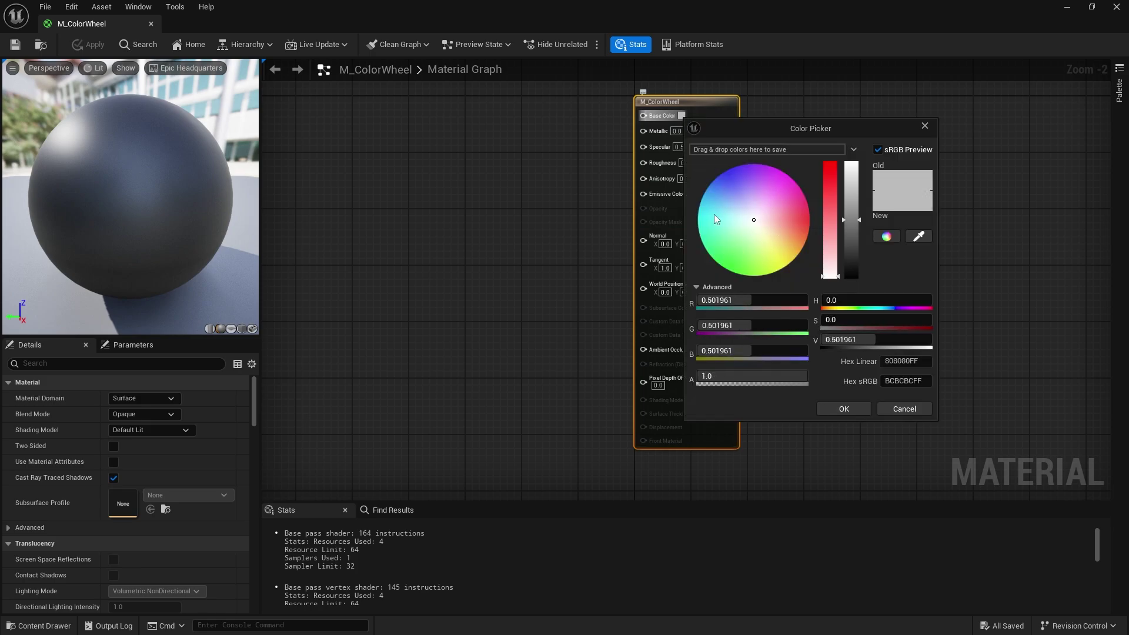
{"action": "left_click", "coordinate": [896, 410]}
{"action": "right_click_drag", "start_coordinate": [492, 334], "coordinate": [629, 311]}
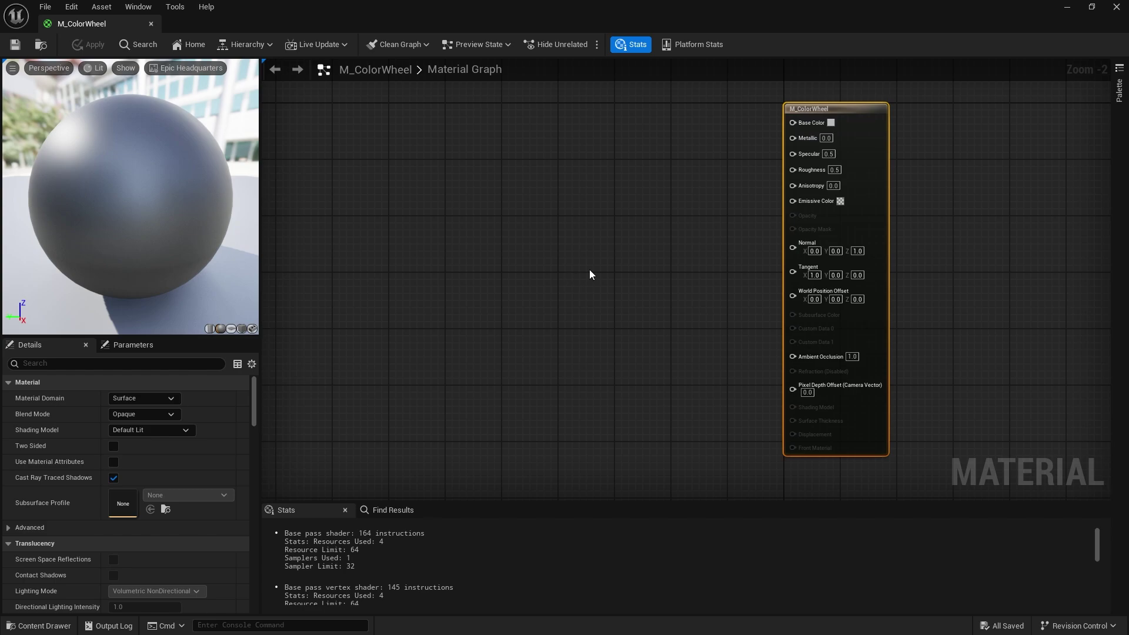
{"action": "left_click", "coordinate": [830, 122]}
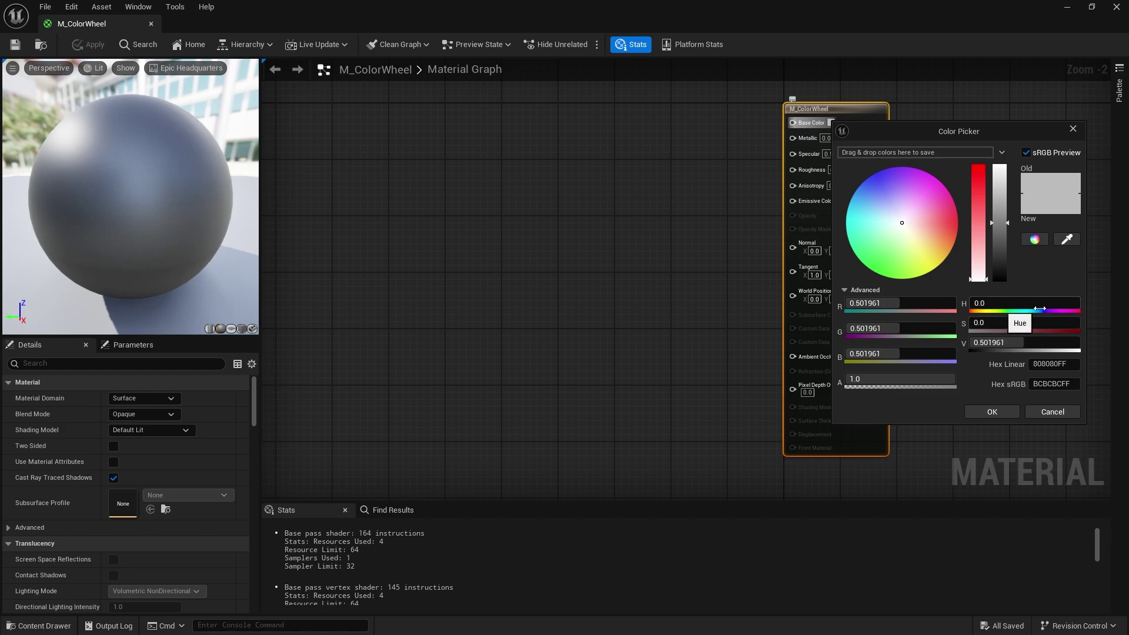
{"action": "left_click_drag", "start_coordinate": [1039, 309], "coordinate": [990, 321]}
{"action": "left_click", "coordinate": [1056, 412]}
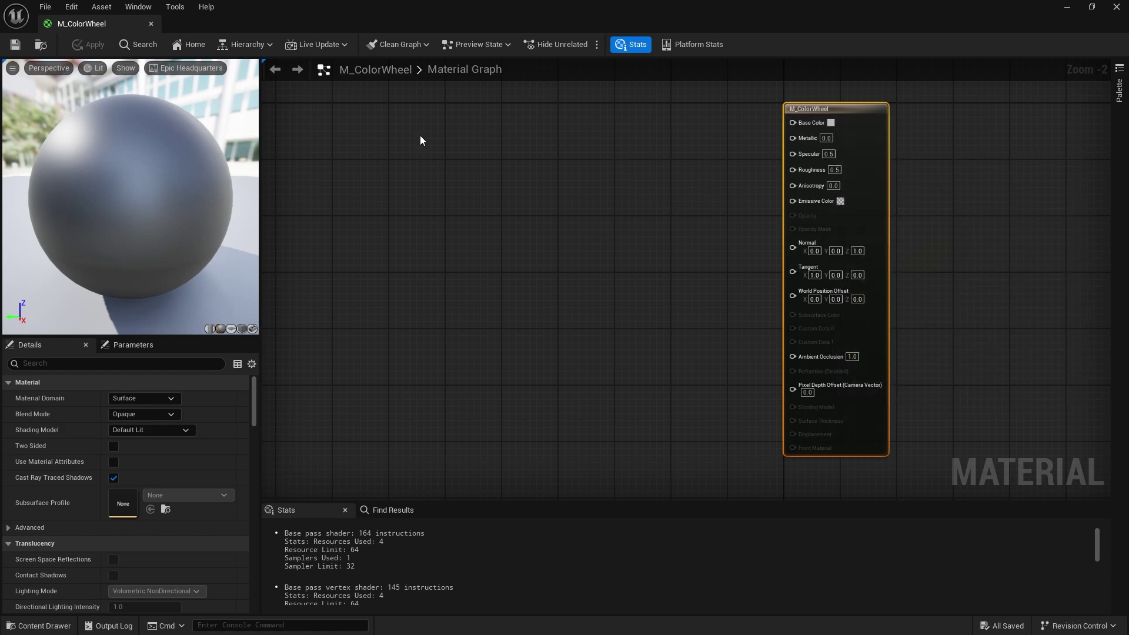
{"action": "right_click_drag", "start_coordinate": [482, 190], "coordinate": [521, 181]}
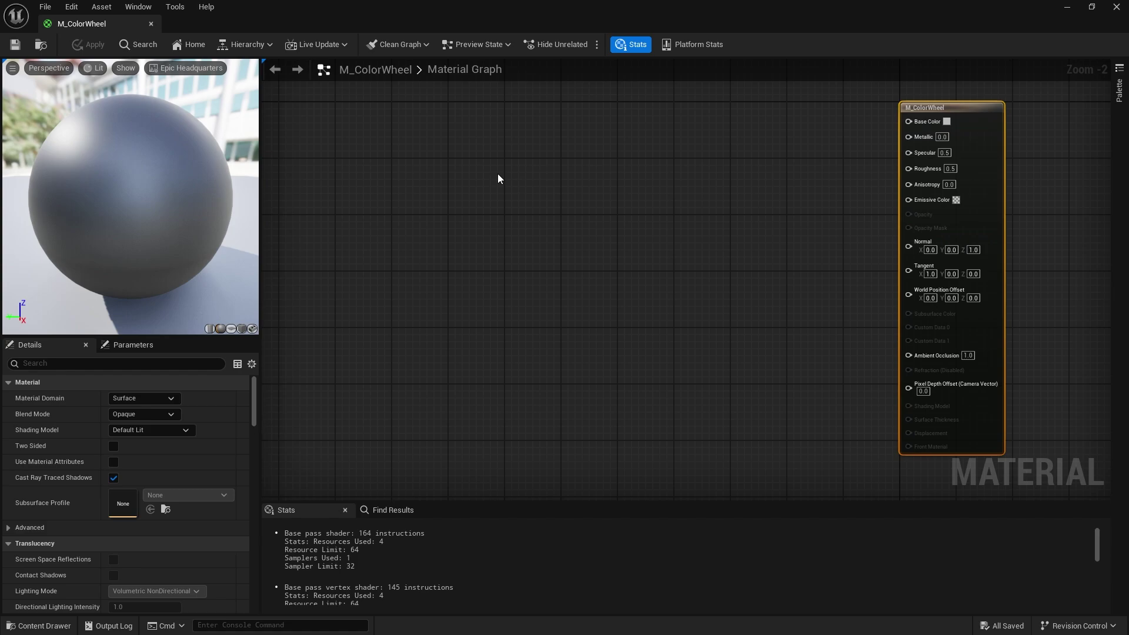
{"action": "right_click", "coordinate": [498, 178]}
Step: Add a TexCoord[0] node and arrange it and the output node in the graph
{"action": "left_click", "coordinate": [462, 172]}
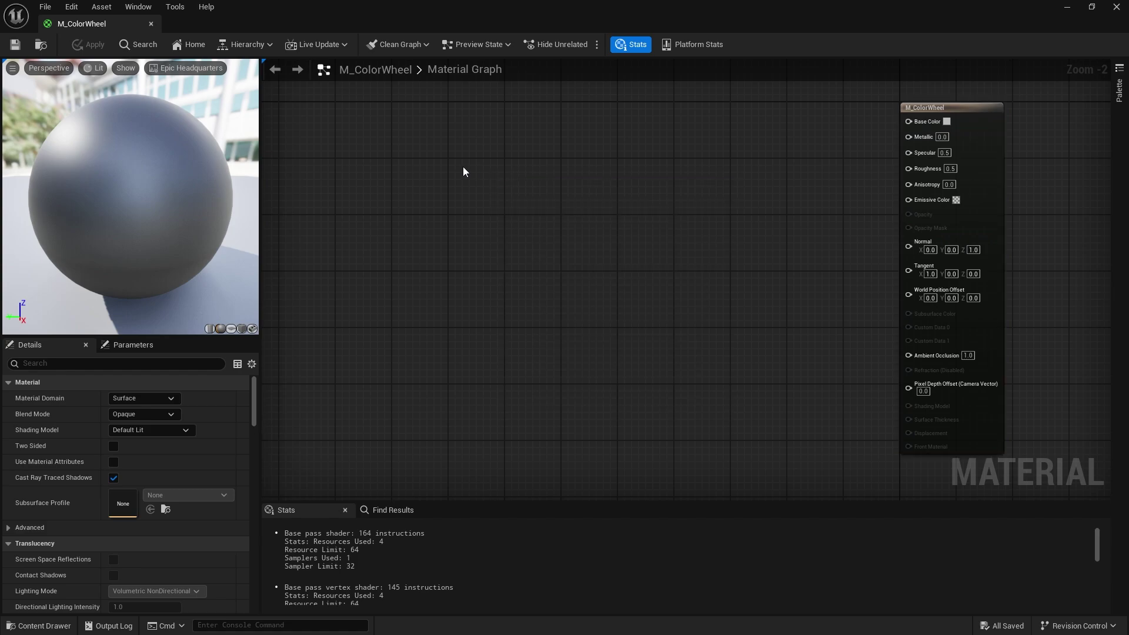
{"action": "left_click", "coordinate": [415, 148]}
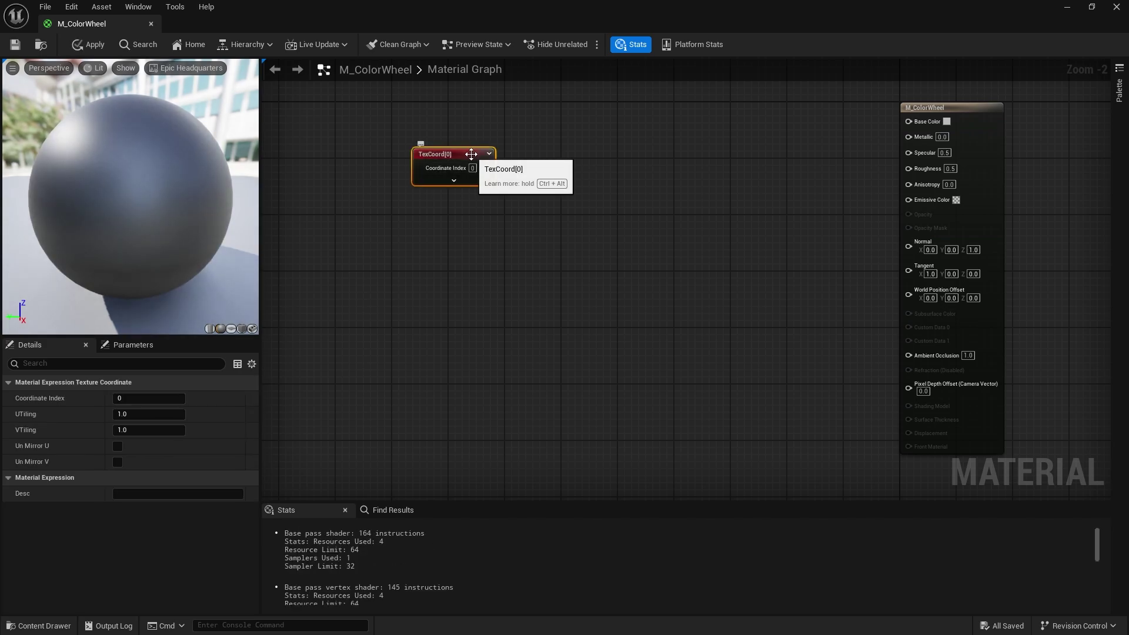
{"action": "left_click_drag", "start_coordinate": [466, 149], "coordinate": [406, 167]}
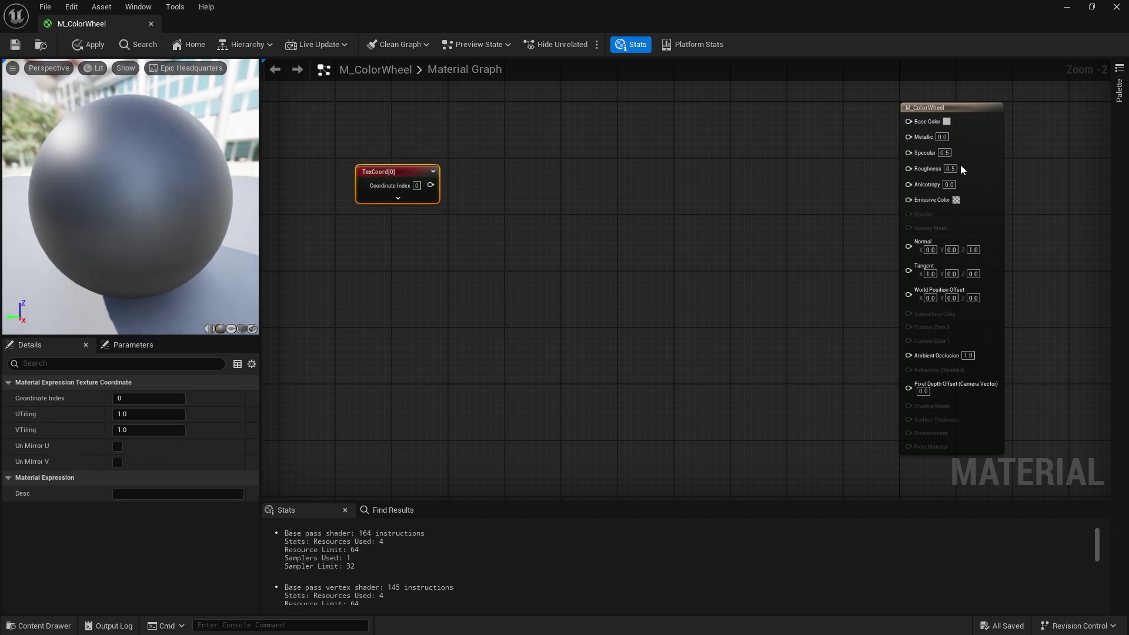
{"action": "left_click_drag", "start_coordinate": [985, 141], "coordinate": [822, 175]}
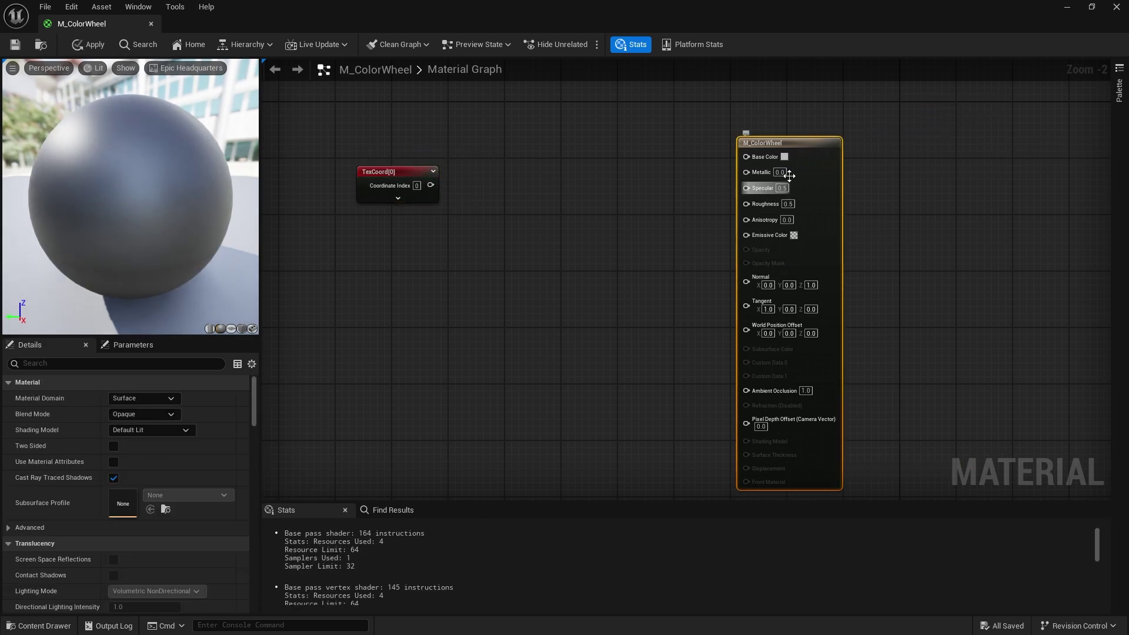
Step: Set the Material Domain to User Interface and the Blend Mode to Translucent
{"action": "left_click", "coordinate": [171, 404]}
{"action": "left_click", "coordinate": [158, 464]}
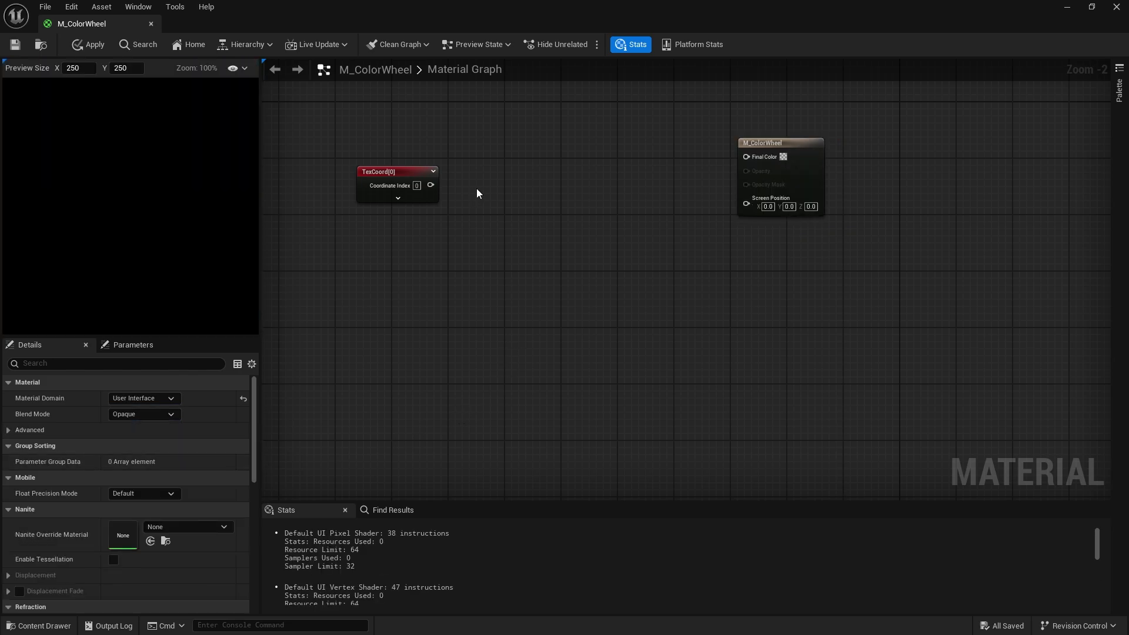
{"action": "left_click_drag", "start_coordinate": [418, 166], "coordinate": [390, 153]}
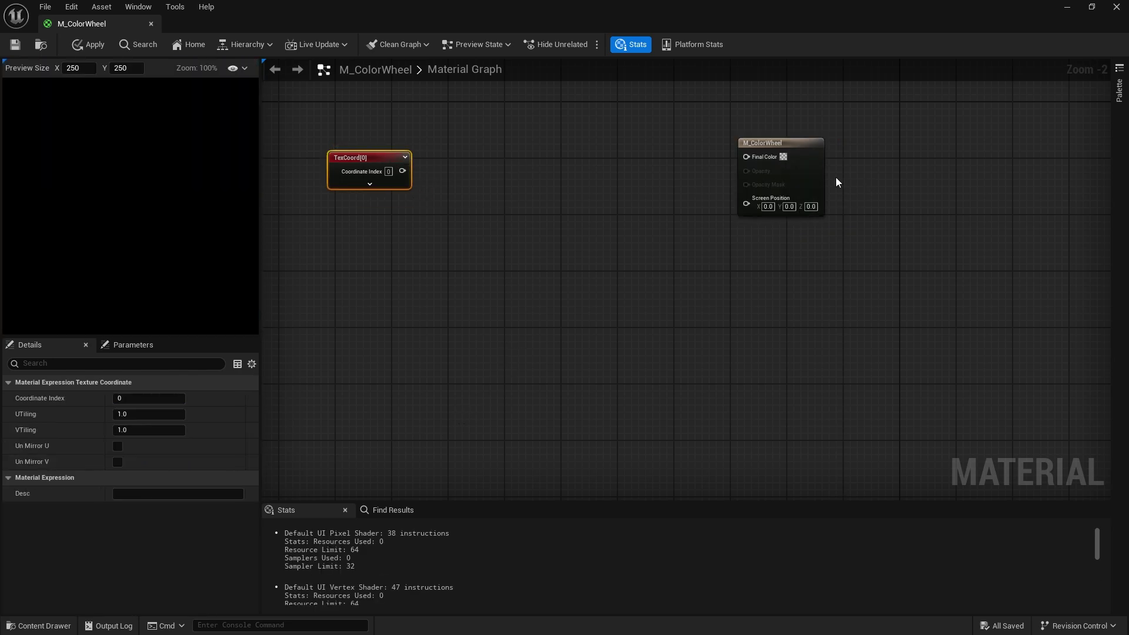
{"action": "left_click", "coordinate": [804, 174]}
{"action": "left_click", "coordinate": [150, 415]}
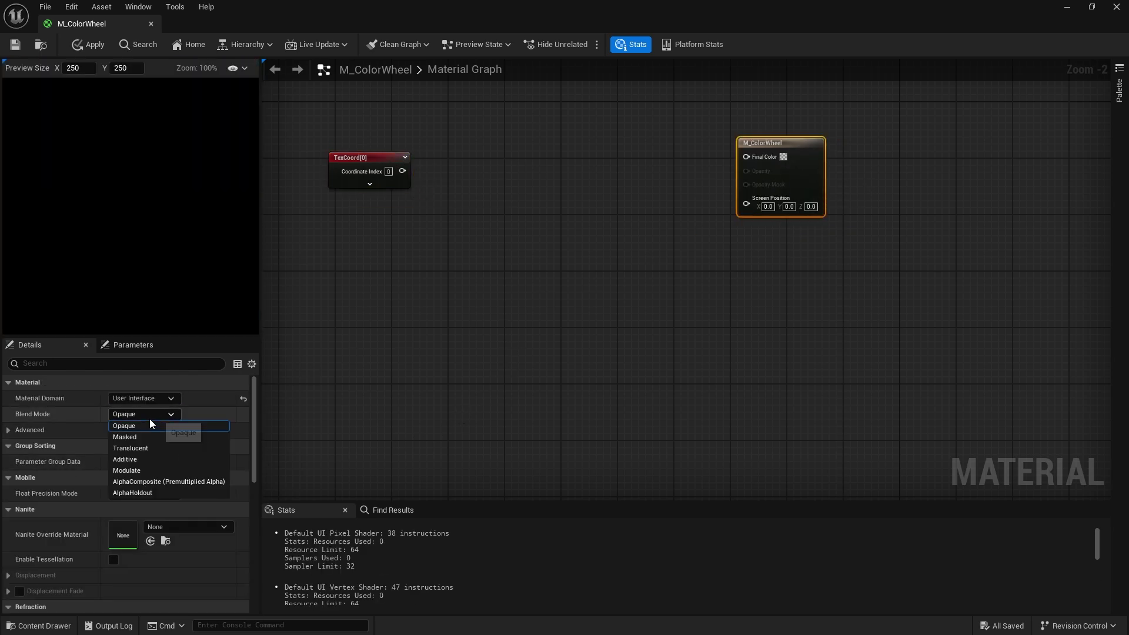
{"action": "left_click", "coordinate": [158, 448]}
{"action": "left_click_drag", "start_coordinate": [365, 156], "coordinate": [444, 168]}
Step: Add a Subtract node from TexCoord[0] with B set to 0.5
{"action": "type", "text": "subtra"}
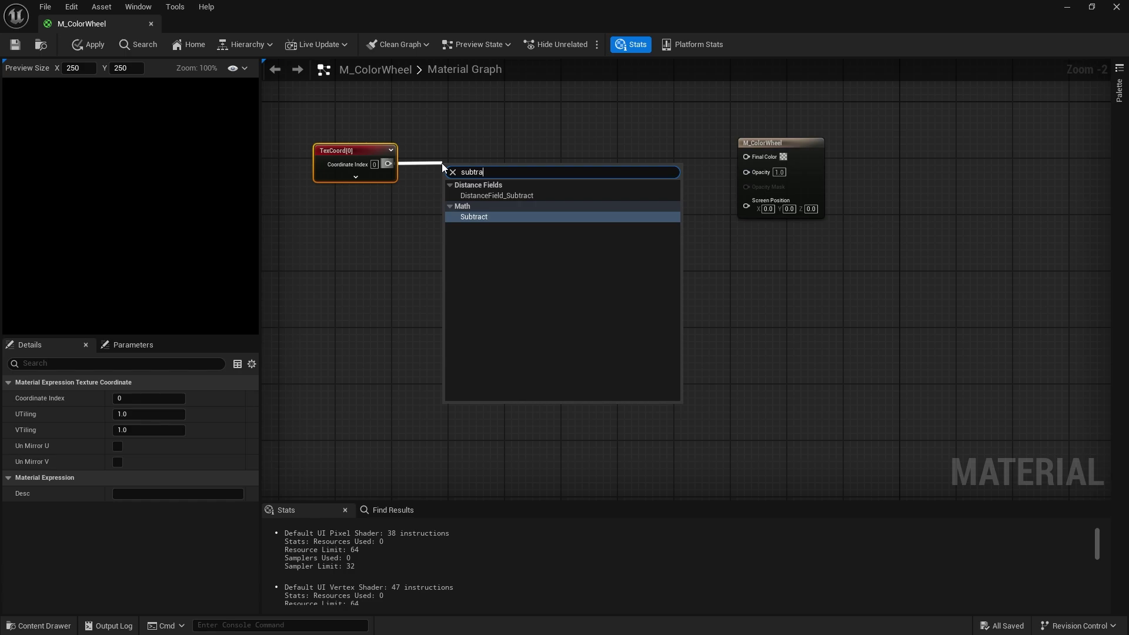
{"action": "key", "text": "Return"}
{"action": "left_click", "coordinate": [468, 197]}
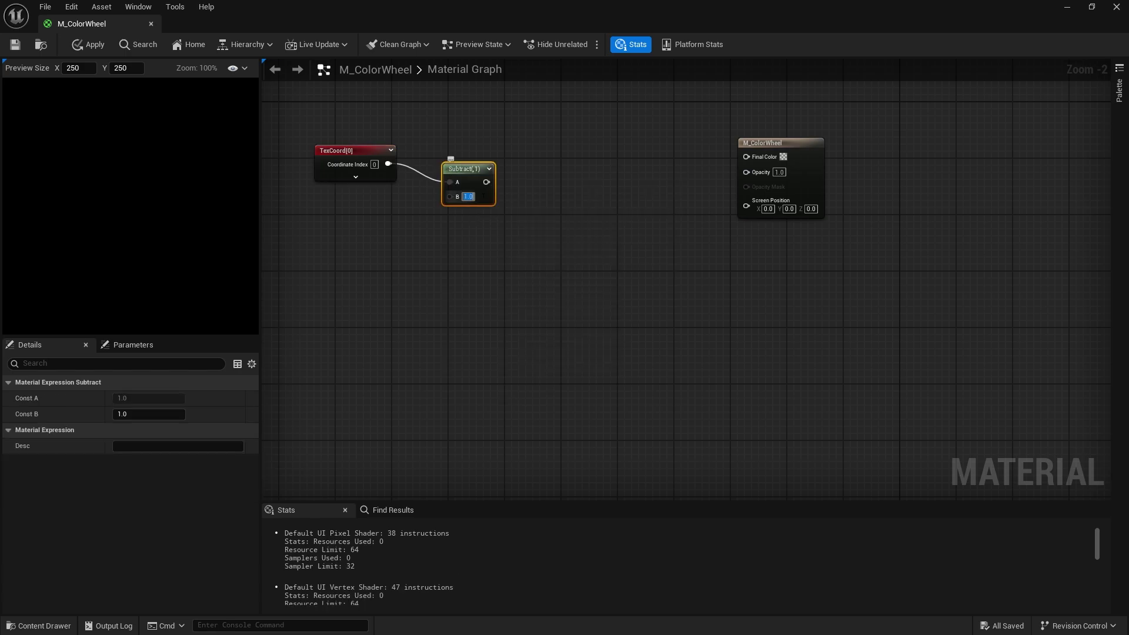
{"action": "type", "text": "0.5"}
{"action": "key", "text": "Return"}
{"action": "left_click_drag", "start_coordinate": [475, 175], "coordinate": [536, 168]}
Step: Add VectorToRadialValue after Subtract and wire its angle output into Final Color
{"action": "type", "text": "vect"}
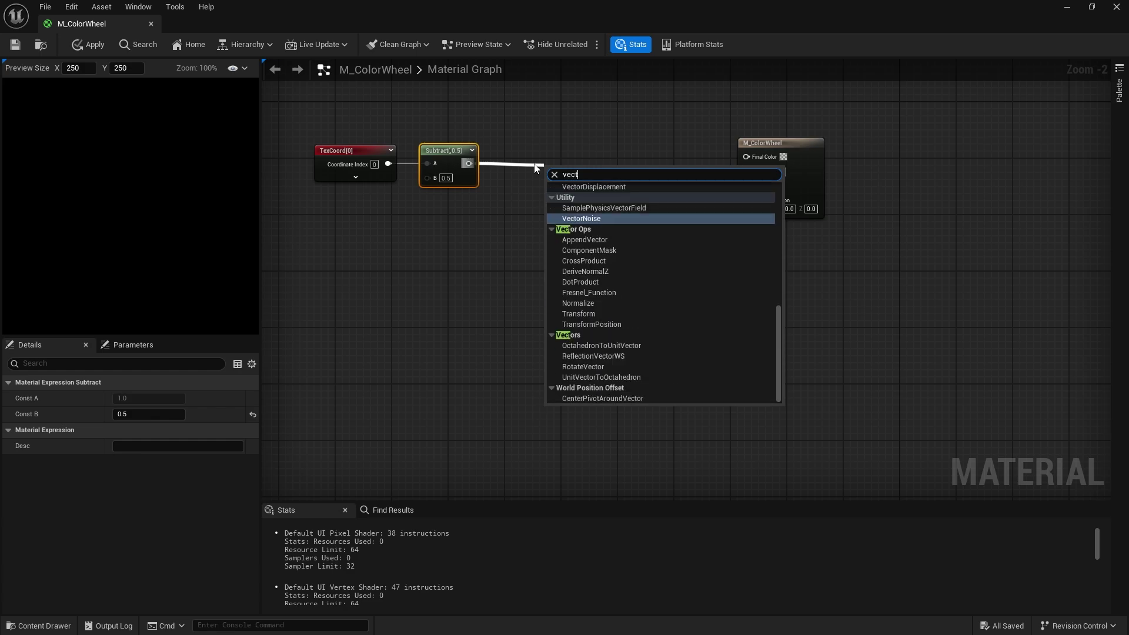
{"action": "type", "text": "or to radi"}
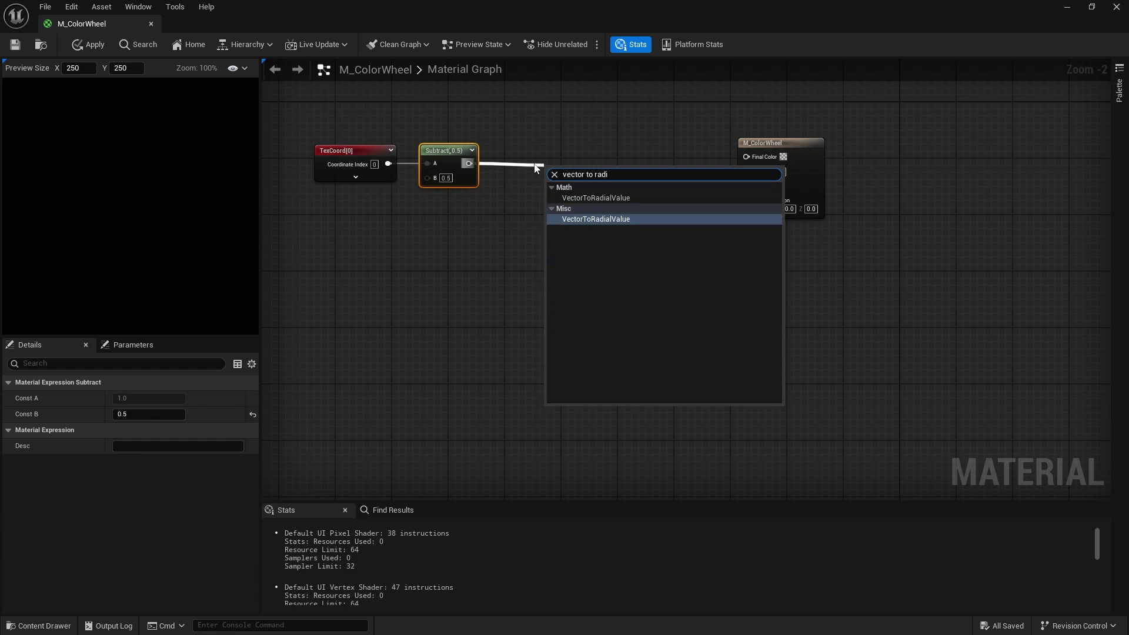
{"action": "key", "text": "Return"}
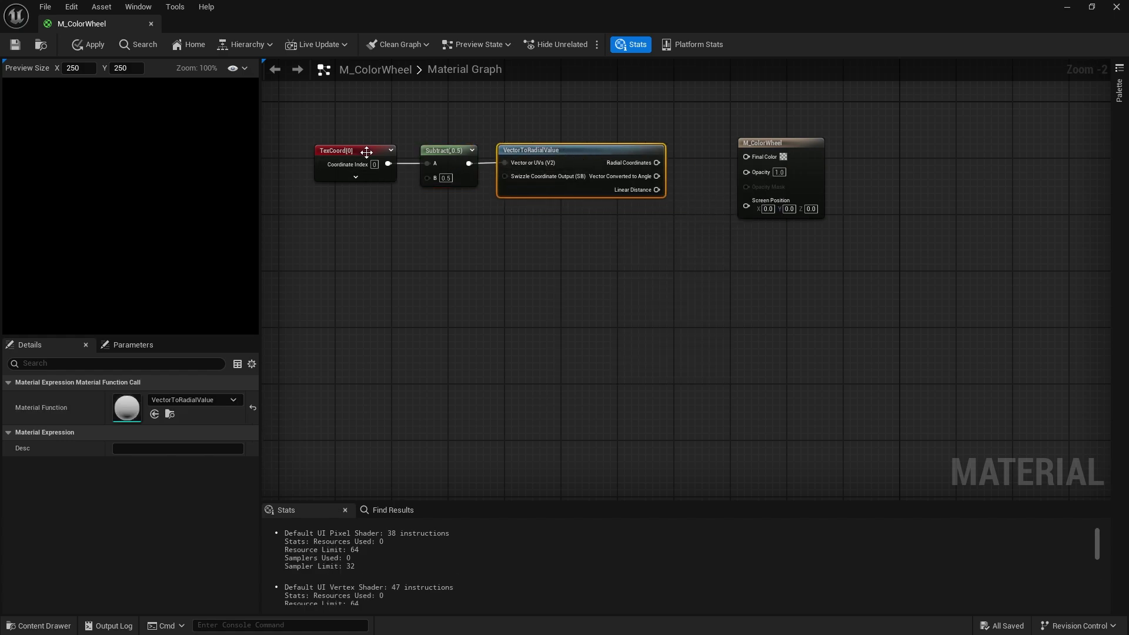
{"action": "left_click", "coordinate": [390, 150]}
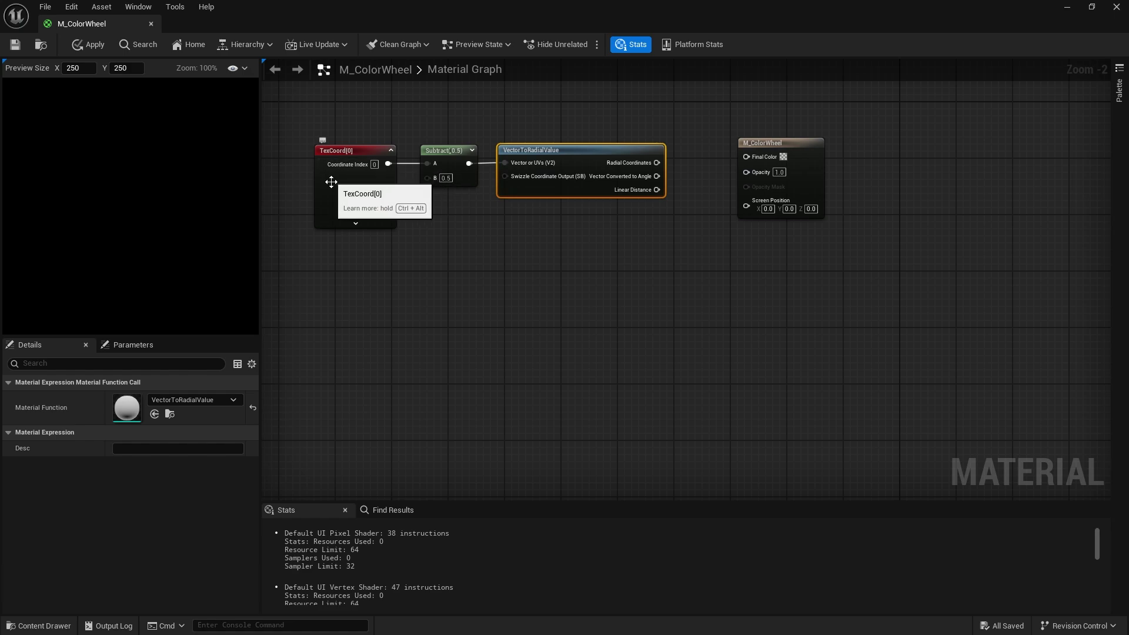
{"action": "left_click", "coordinate": [362, 189]}
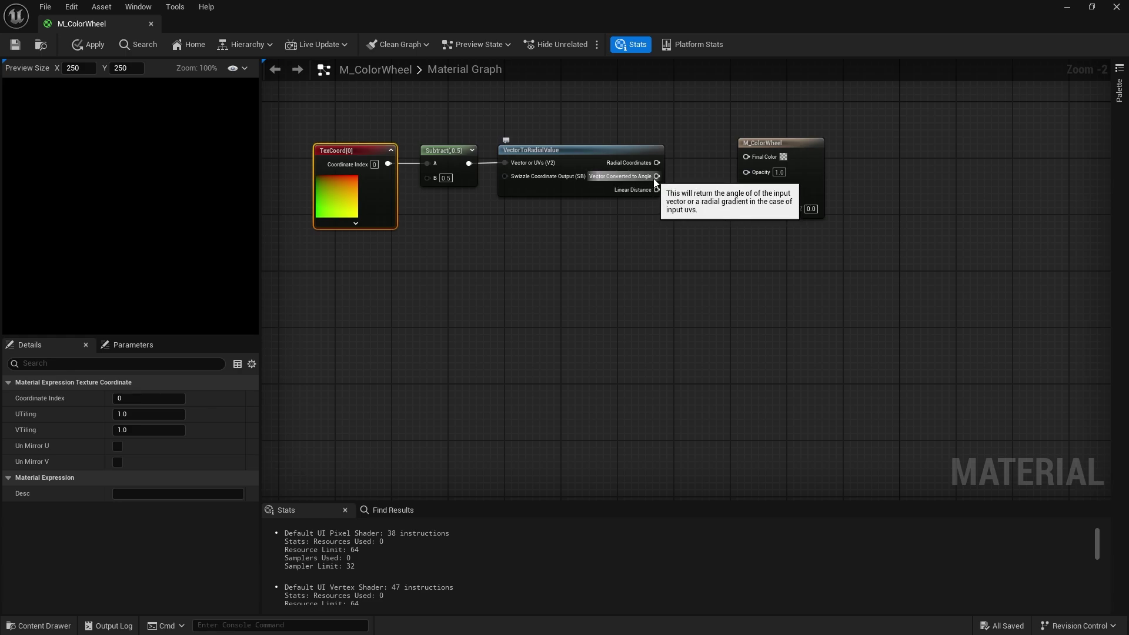
{"action": "left_click_drag", "start_coordinate": [657, 176], "coordinate": [763, 157]}
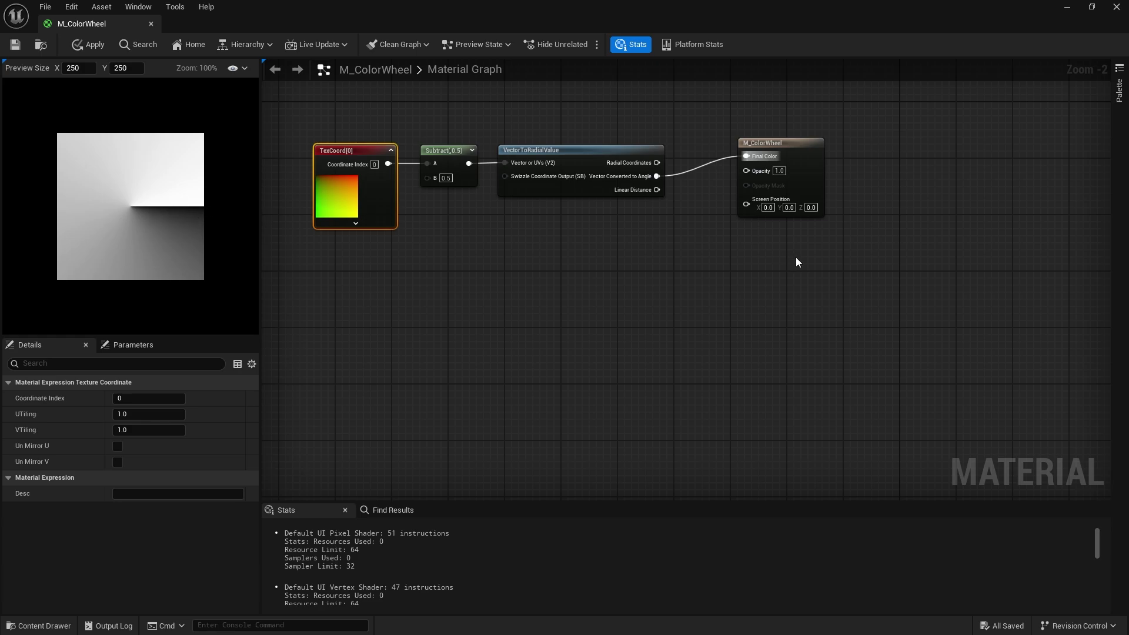
Step: Shift the TexCoord, Subtract and VectorToRadialValue nodes left and move the output node right
{"action": "left_click_drag", "start_coordinate": [628, 254], "coordinate": [376, 135]}
{"action": "left_click_drag", "start_coordinate": [559, 157], "coordinate": [502, 157]}
{"action": "left_click", "coordinate": [508, 224]}
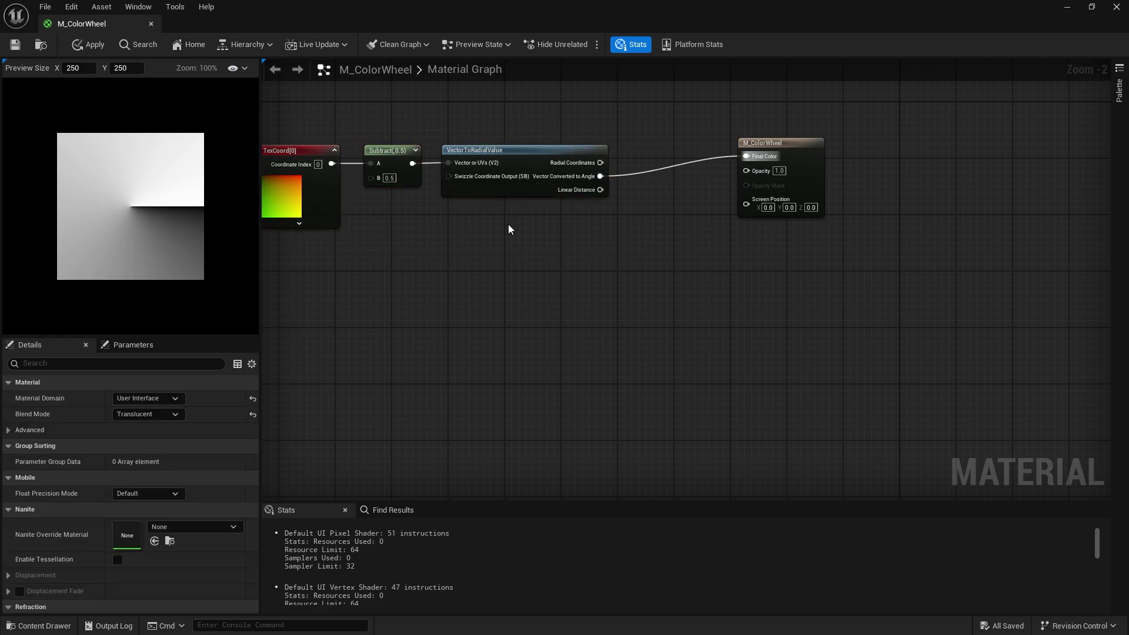
{"action": "left_click", "coordinate": [393, 150]}
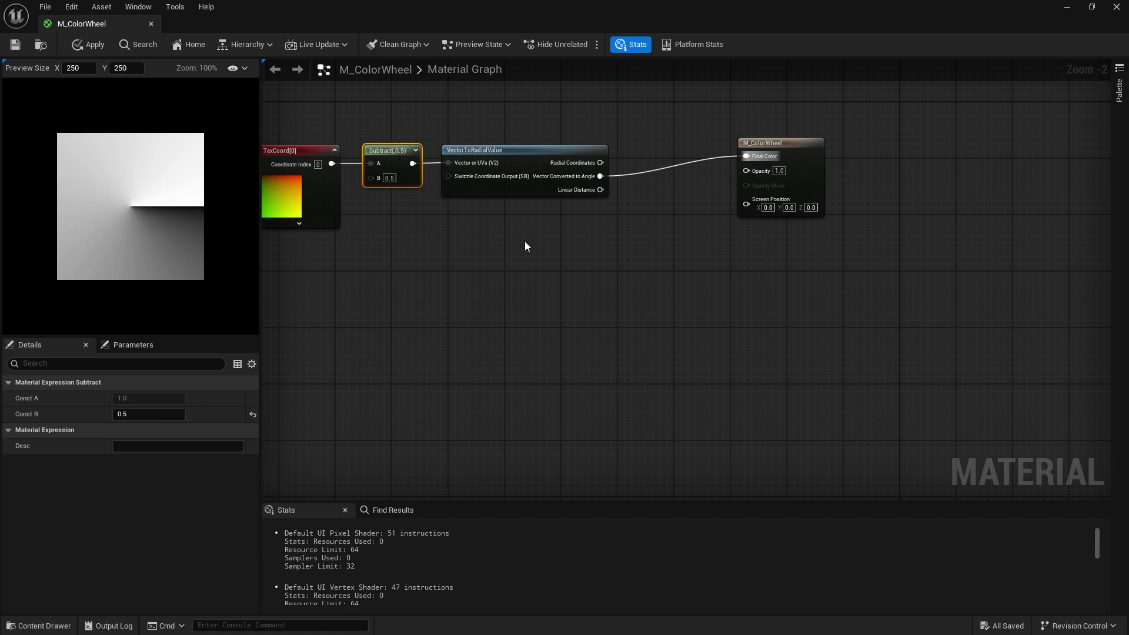
{"action": "left_click_drag", "start_coordinate": [791, 150], "coordinate": [1023, 172]}
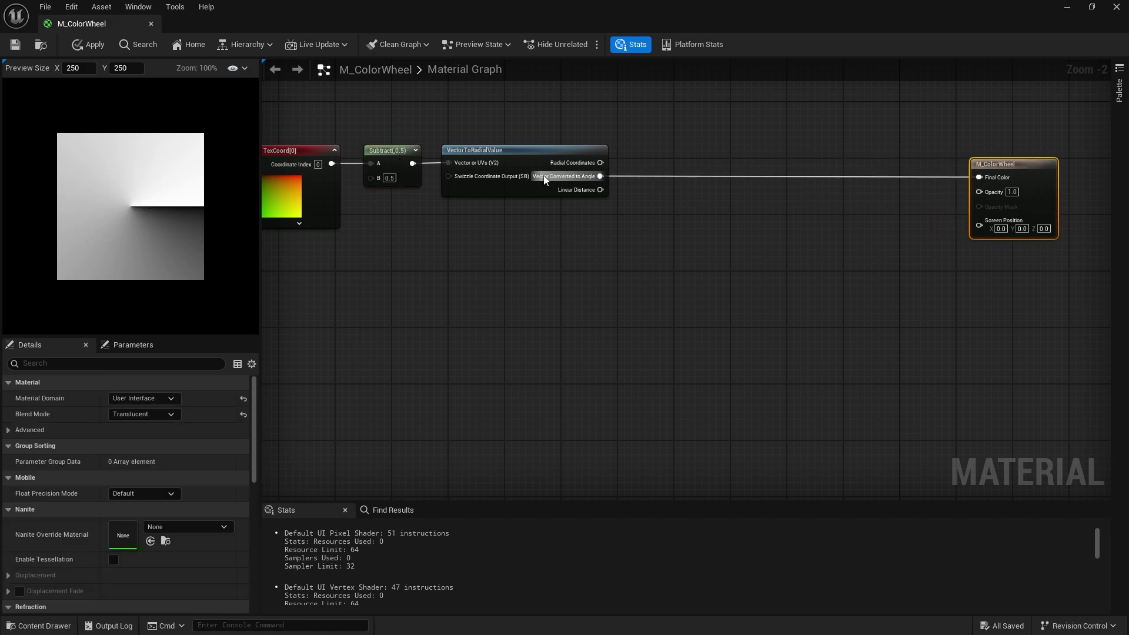
Step: Insert an HsvToRgb node from the angle output and place it by the output node
{"action": "left_click_drag", "start_coordinate": [599, 176], "coordinate": [694, 187]}
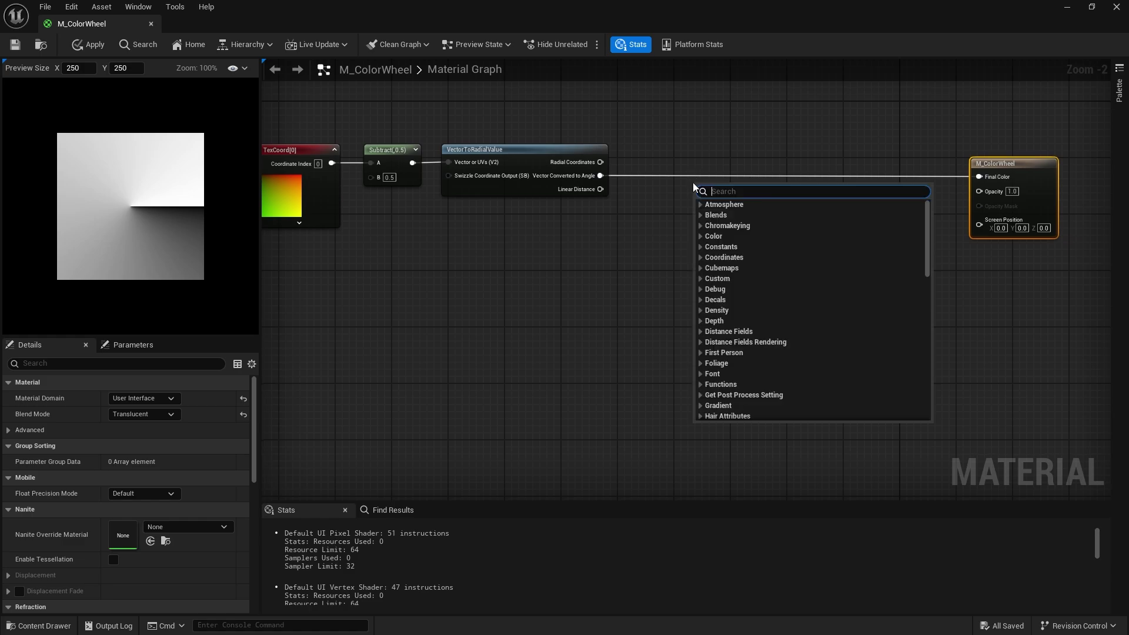
{"action": "type", "text": "hsv"}
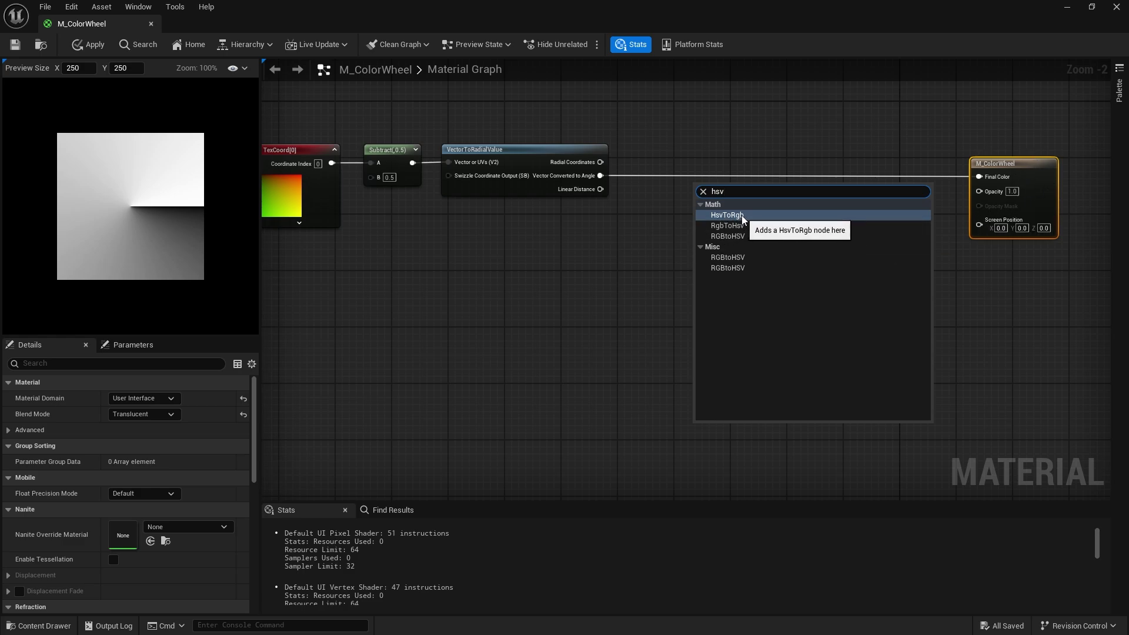
{"action": "left_click", "coordinate": [728, 215]}
{"action": "left_click_drag", "start_coordinate": [729, 189], "coordinate": [980, 177]}
Step: Add a MakeFloat3 node feeding HSVToRGB's input and align it
{"action": "left_click_drag", "start_coordinate": [807, 164], "coordinate": [842, 165]}
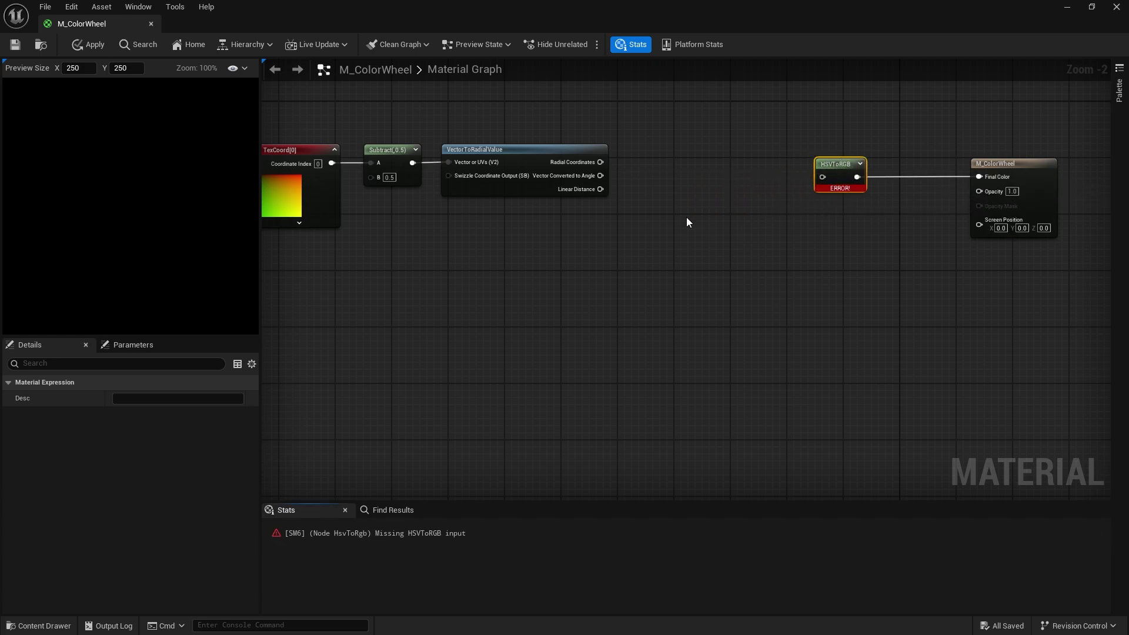
{"action": "left_click_drag", "start_coordinate": [827, 175], "coordinate": [757, 192]}
{"action": "type", "text": "make flo"}
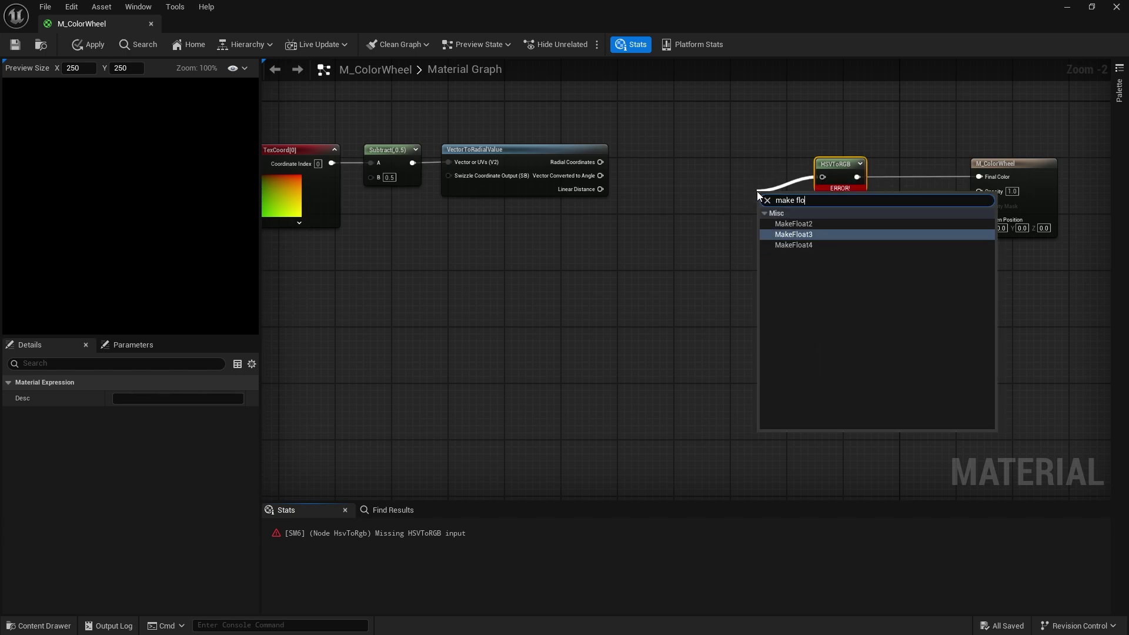
{"action": "key", "text": "Return"}
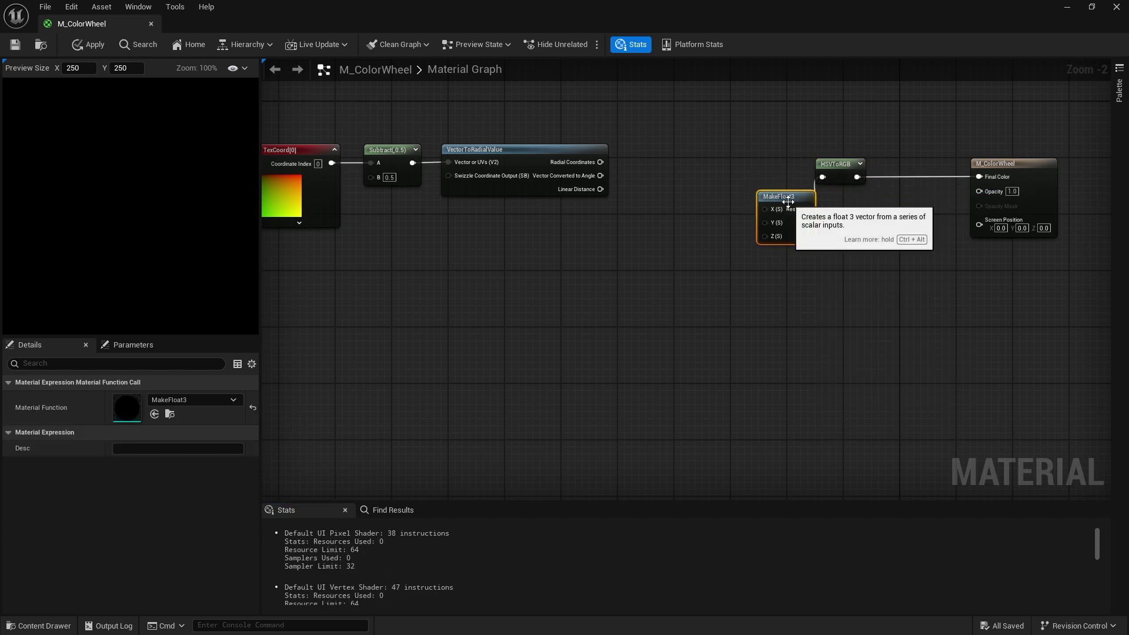
{"action": "left_click_drag", "start_coordinate": [789, 201], "coordinate": [761, 175]}
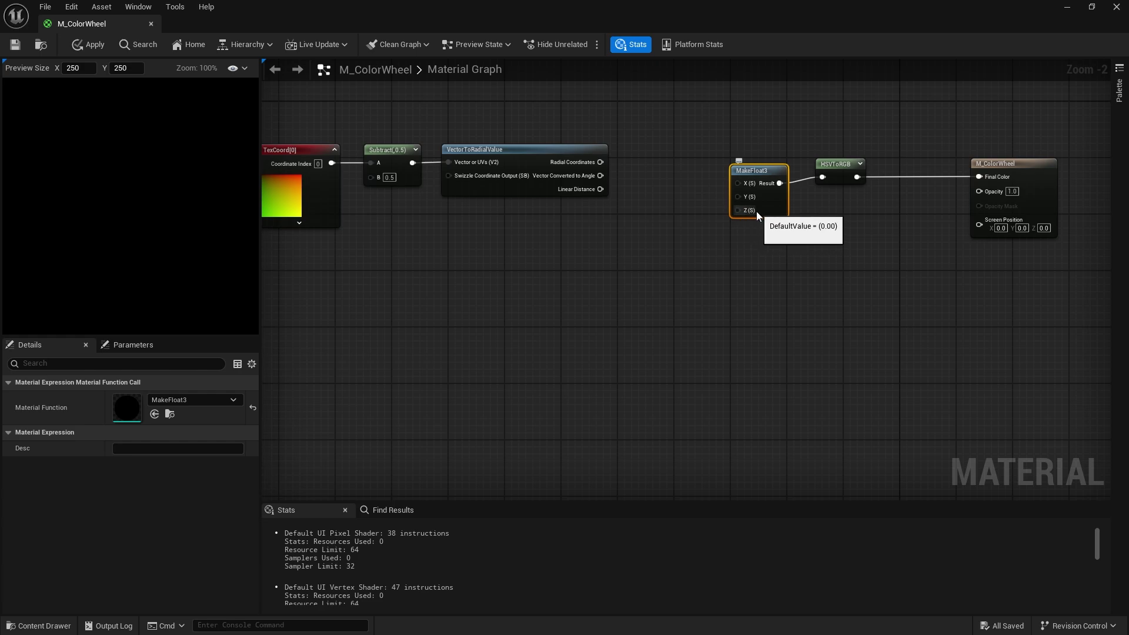
{"action": "left_click_drag", "start_coordinate": [756, 208], "coordinate": [750, 201]}
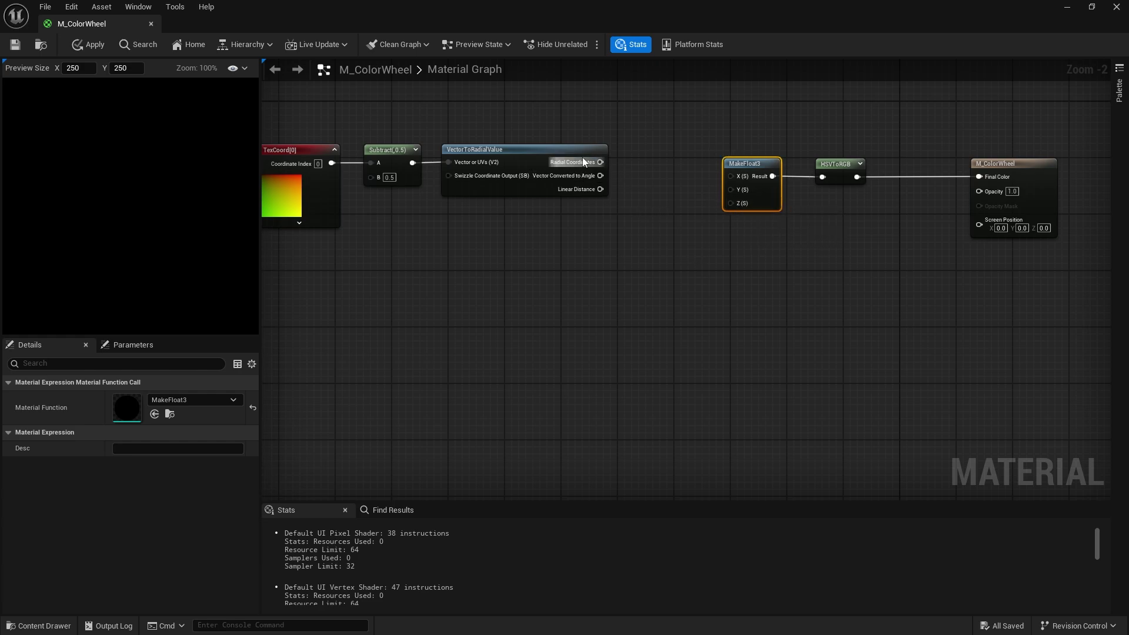
Step: Wire the radial angle into MakeFloat3's X input and add a constant node below
{"action": "left_click_drag", "start_coordinate": [600, 175], "coordinate": [736, 178]}
{"action": "right_click_drag", "start_coordinate": [395, 240], "coordinate": [414, 241]}
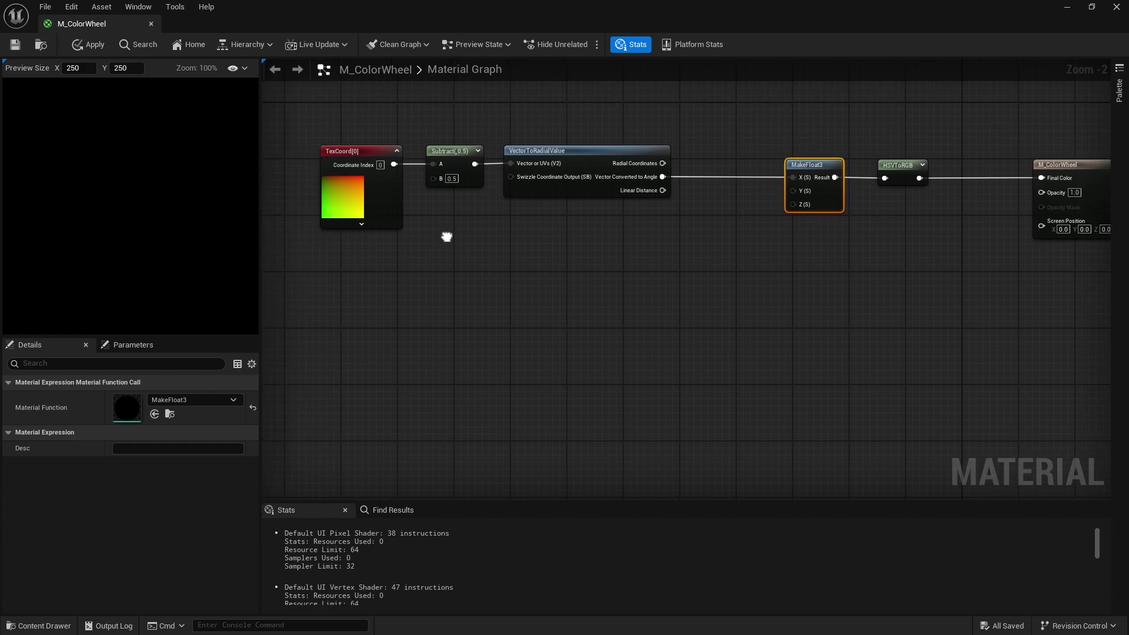
{"action": "left_click_drag", "start_coordinate": [788, 194], "coordinate": [776, 199]}
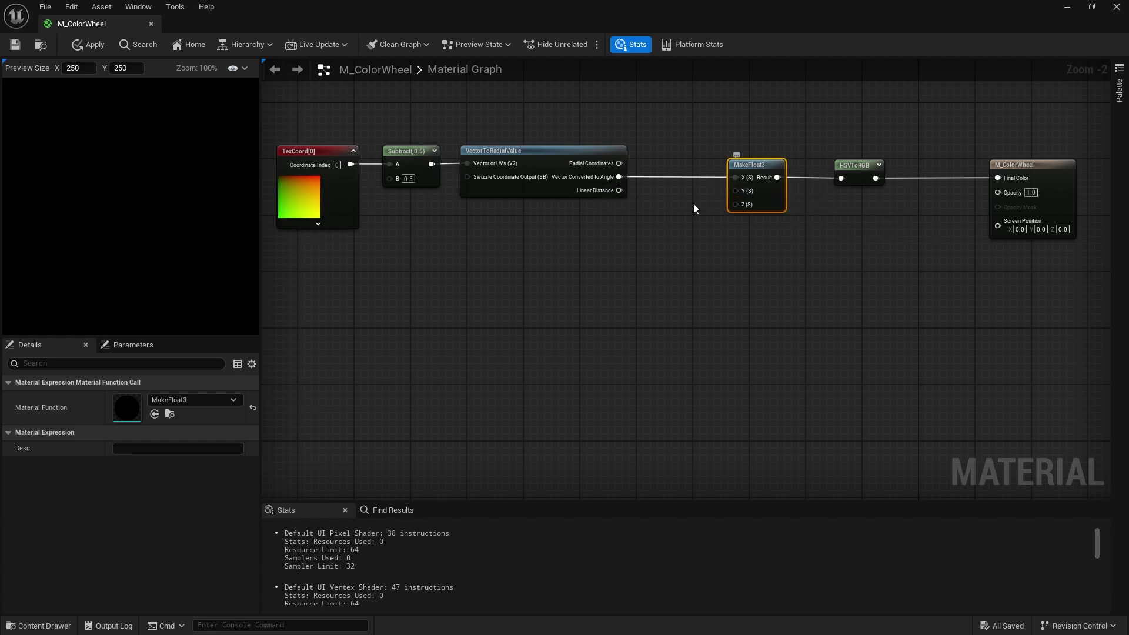
{"action": "left_click", "coordinate": [606, 256]}
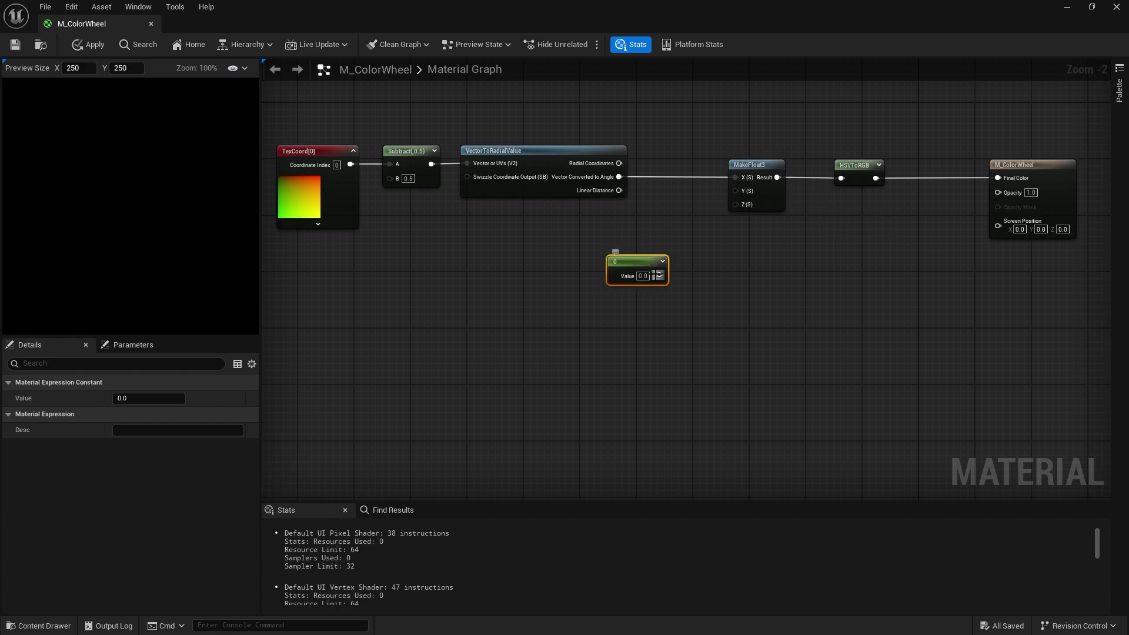
Step: Wire the 1.0 constant into MakeFloat3's Y (saturation) input
{"action": "left_click", "coordinate": [670, 277]}
{"action": "left_click_drag", "start_coordinate": [659, 275], "coordinate": [735, 191]}
{"action": "left_click_drag", "start_coordinate": [634, 263], "coordinate": [648, 243]}
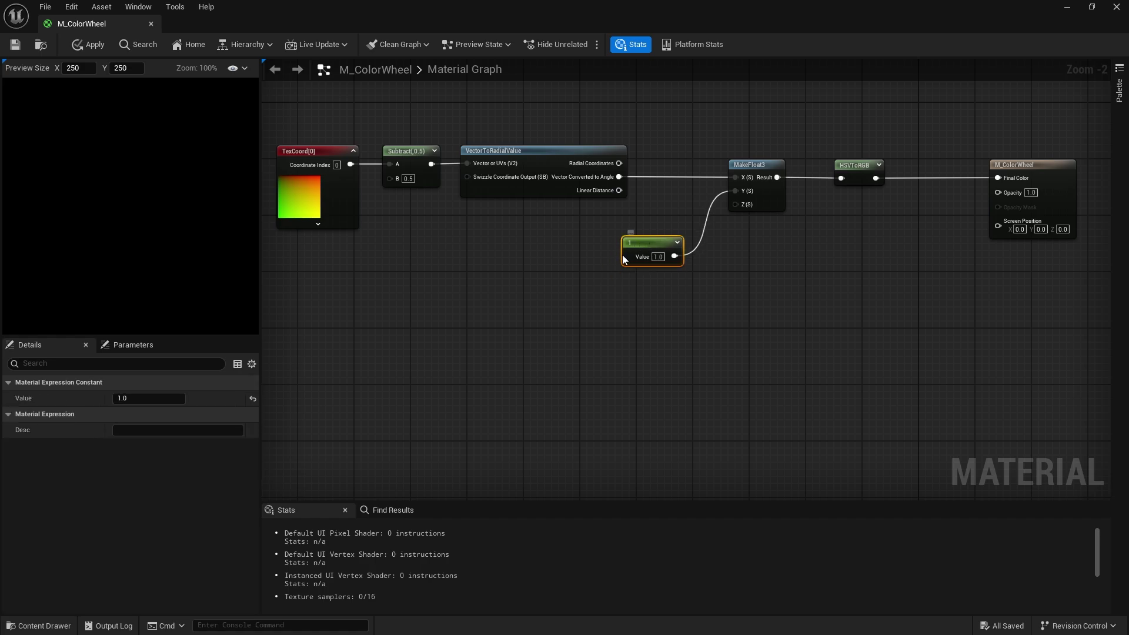
{"action": "left_click", "coordinate": [530, 286]}
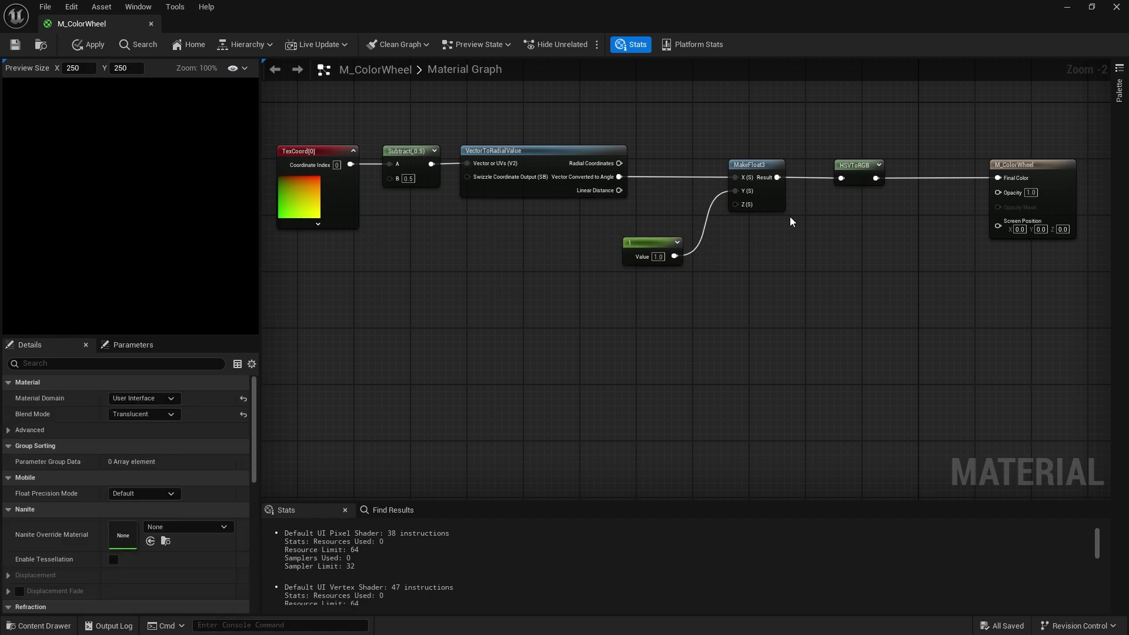
Step: Add a second constant of 1 and wire it into MakeFloat3's Z (value) input
{"action": "left_click", "coordinate": [643, 297]}
{"action": "left_click", "coordinate": [677, 311]}
{"action": "type", "text": "1"}
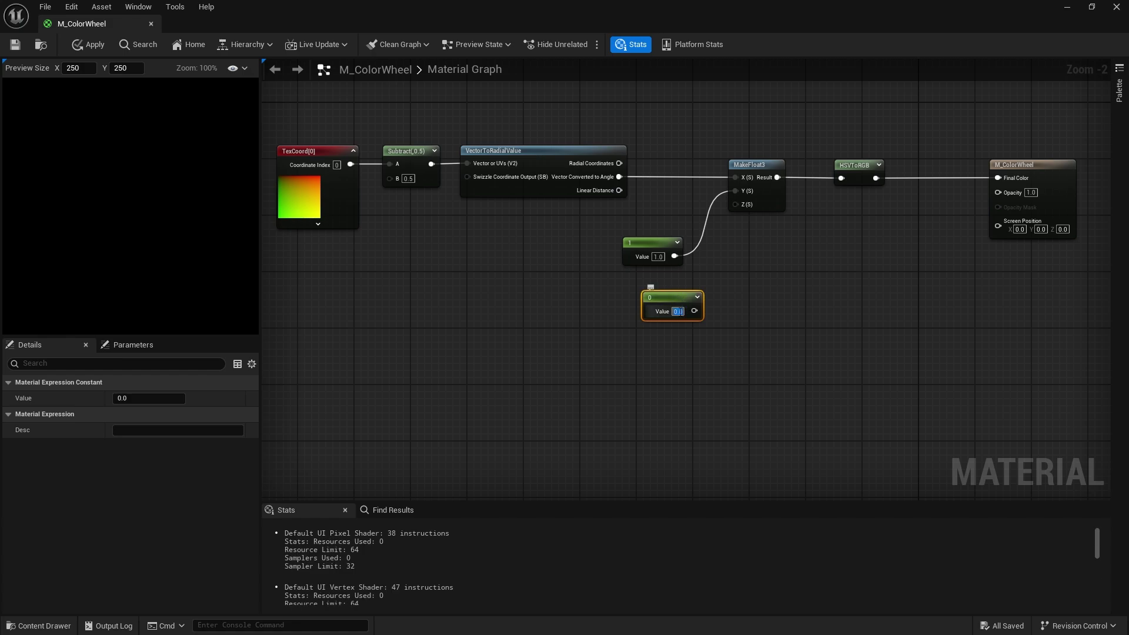
{"action": "left_click", "coordinate": [701, 316]}
{"action": "left_click_drag", "start_coordinate": [694, 311], "coordinate": [735, 204]}
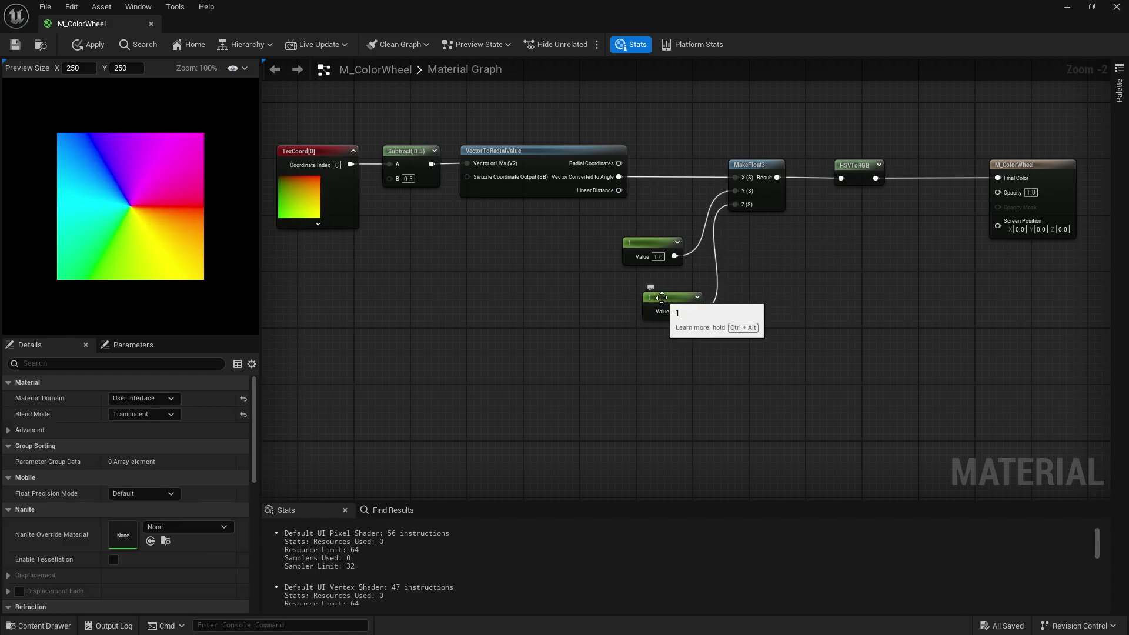
{"action": "left_click_drag", "start_coordinate": [678, 293], "coordinate": [665, 273]}
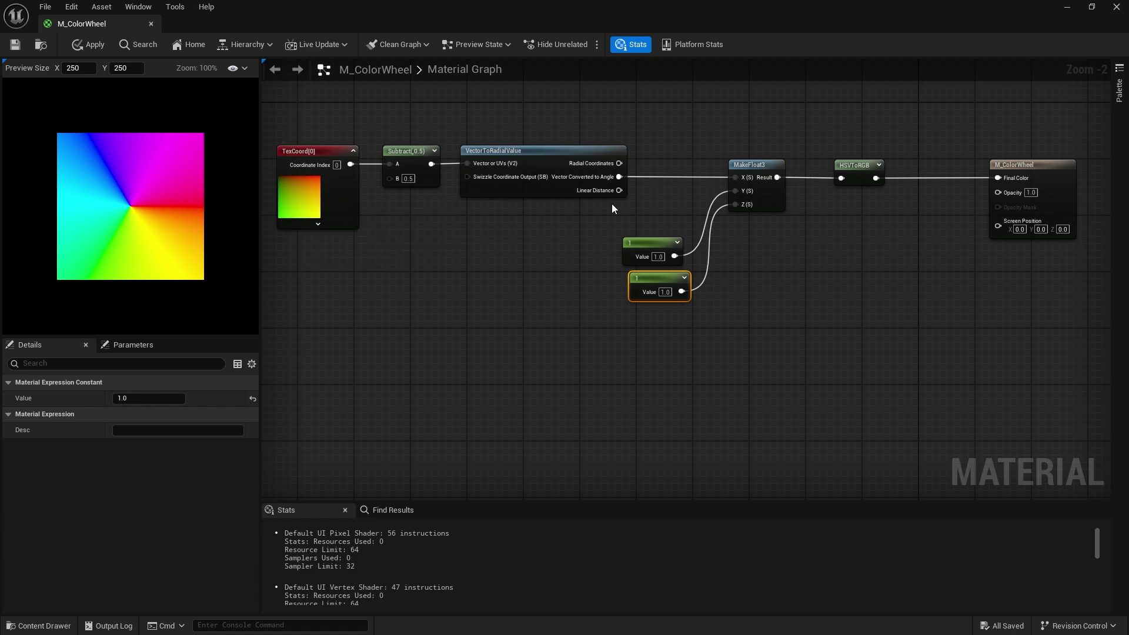
{"action": "left_click_drag", "start_coordinate": [551, 238], "coordinate": [322, 138]}
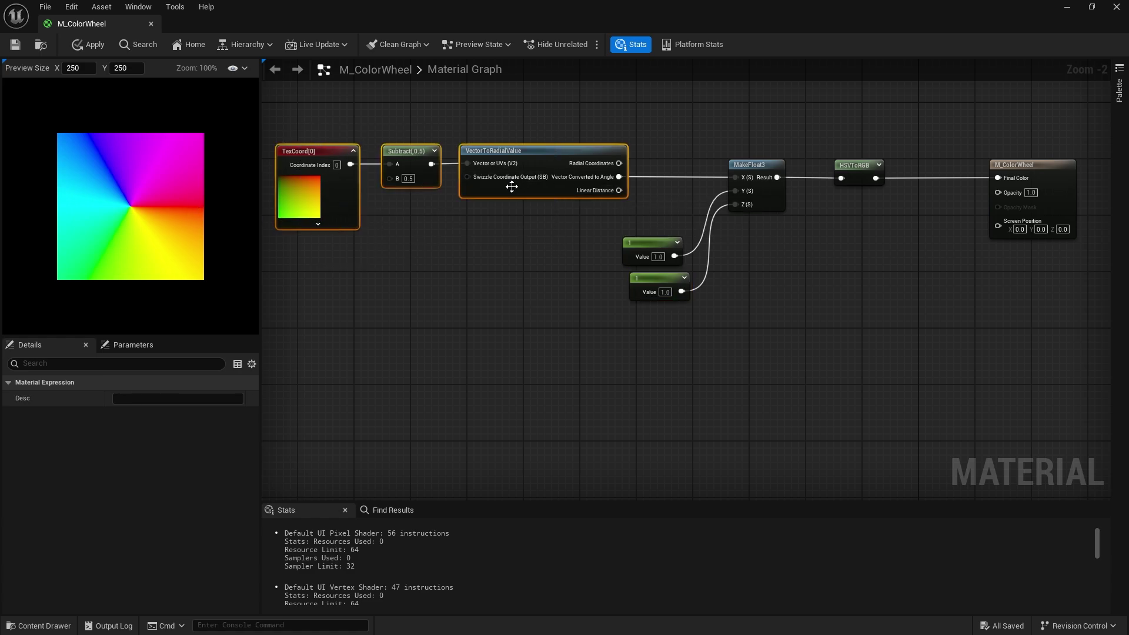
Step: Wire Linear Distance straight into MakeFloat3's Y input after trying and deleting a Multiply node
{"action": "left_click_drag", "start_coordinate": [512, 187], "coordinate": [434, 187]}
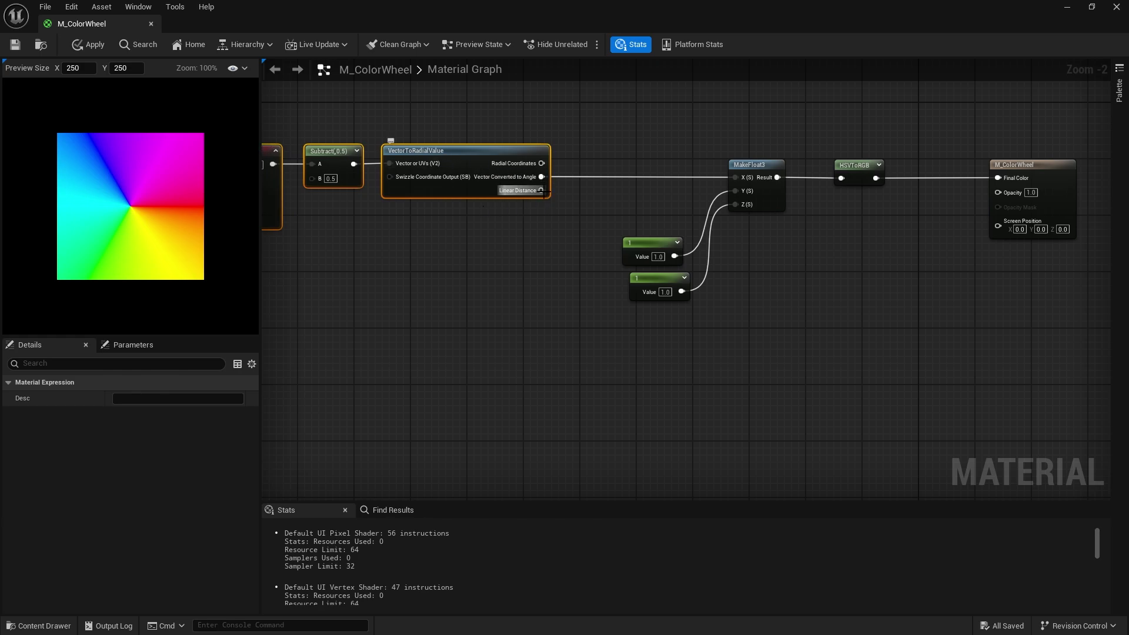
{"action": "left_click_drag", "start_coordinate": [541, 190], "coordinate": [532, 288]}
{"action": "type", "text": "multiply"}
{"action": "key", "text": "Return"}
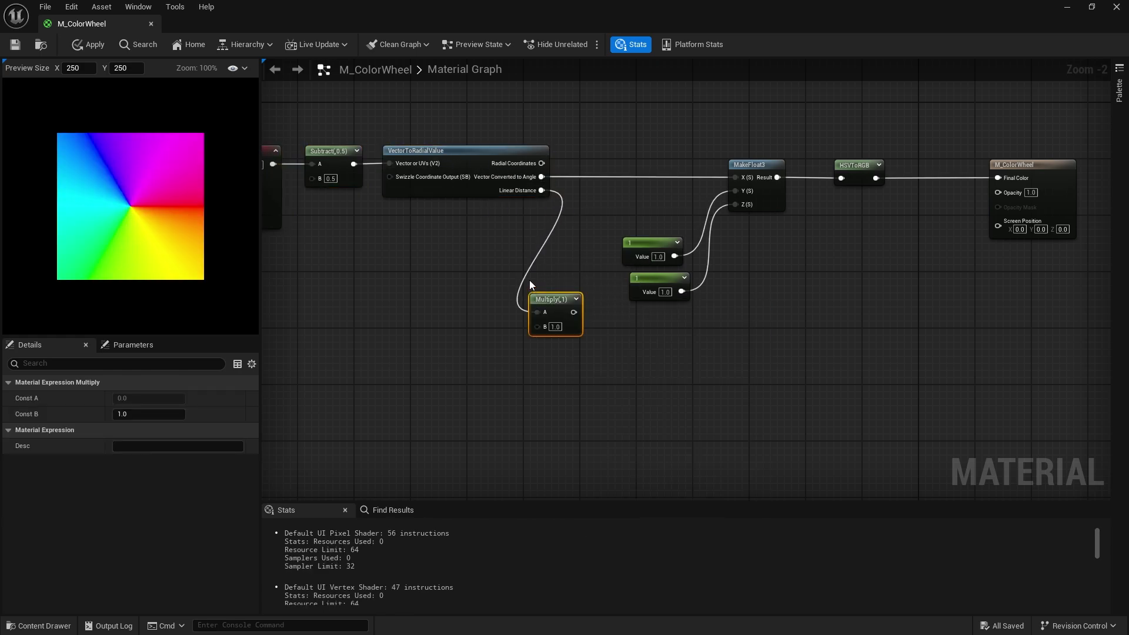
{"action": "left_click", "coordinate": [576, 299]}
{"action": "left_click_drag", "start_coordinate": [602, 352], "coordinate": [568, 316]}
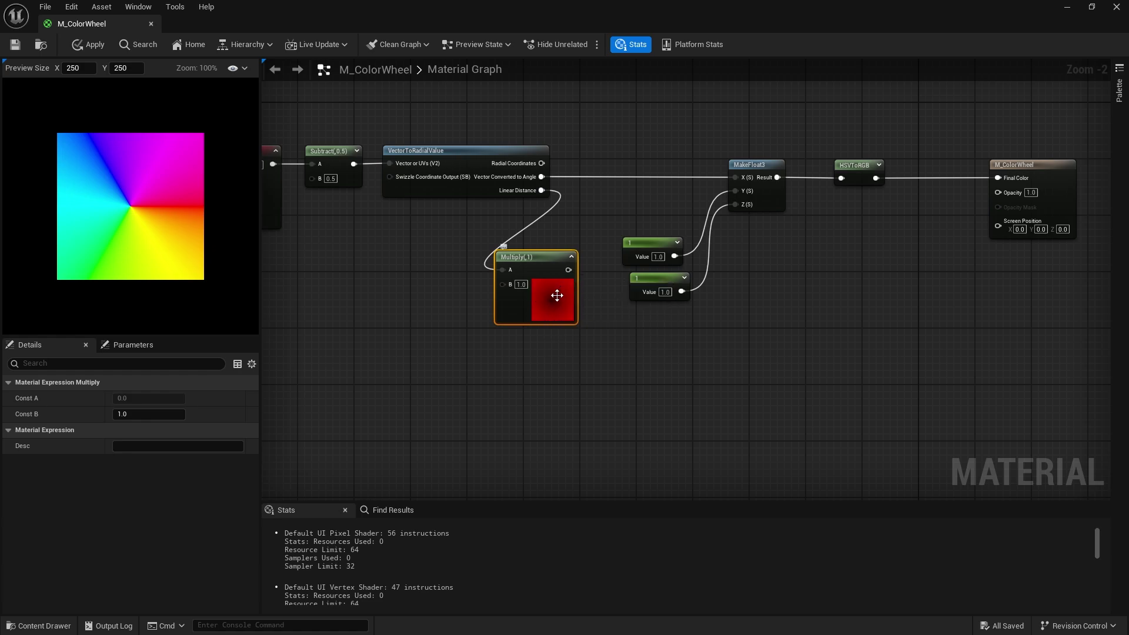
{"action": "left_click_drag", "start_coordinate": [558, 293], "coordinate": [565, 313]}
{"action": "key", "text": "Delete"}
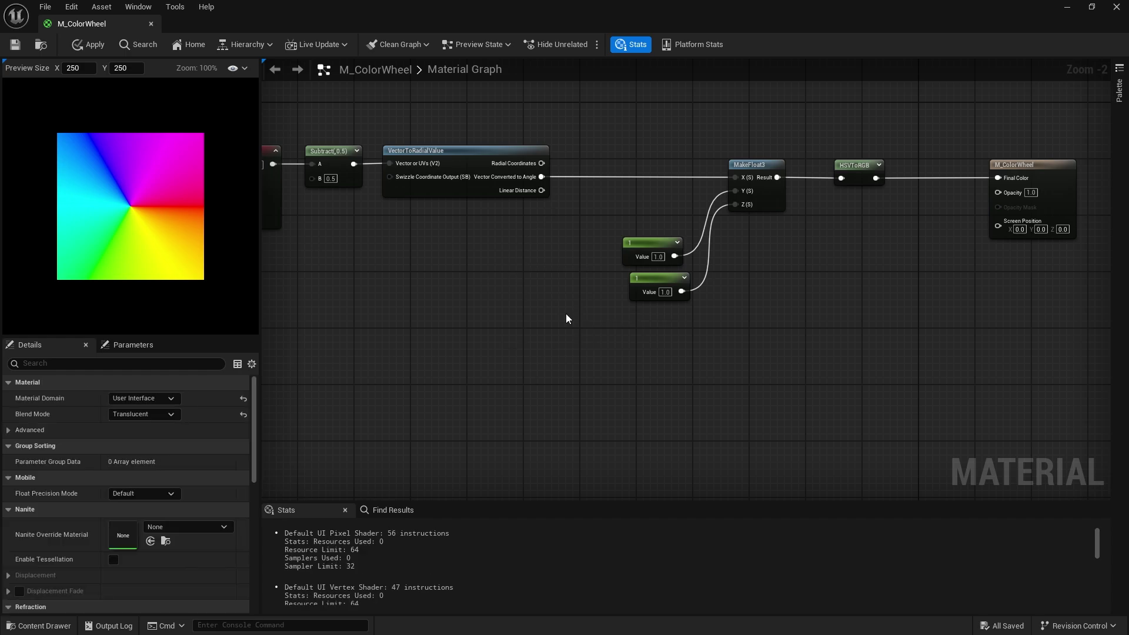
{"action": "left_click_drag", "start_coordinate": [541, 191], "coordinate": [742, 193]}
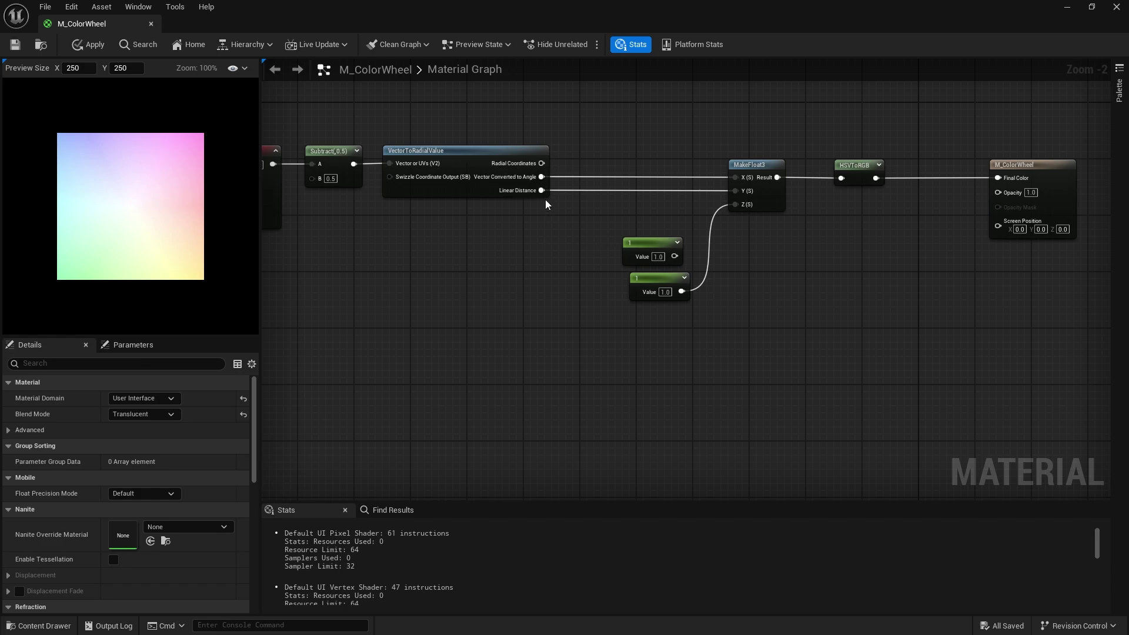
Step: Insert a Multiply by 2 between Linear Distance and MakeFloat3's Y input
{"action": "left_click_drag", "start_coordinate": [541, 190], "coordinate": [563, 208]}
{"action": "type", "text": "mul"}
{"action": "key", "text": "Return"}
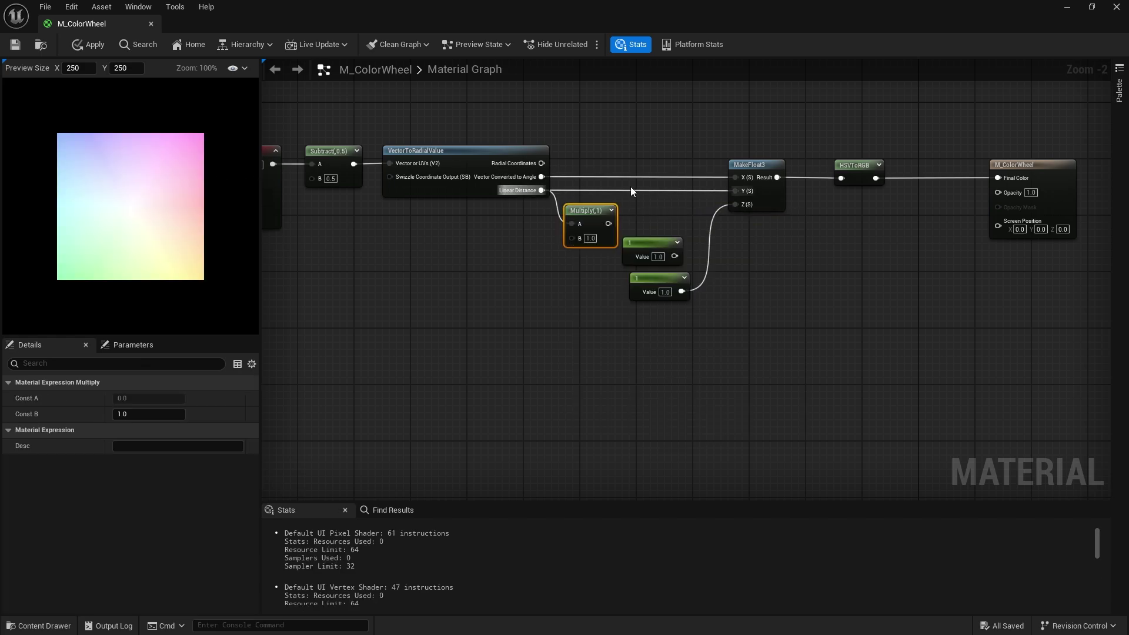
{"action": "type", "text": "2"}
{"action": "key", "text": "Return"}
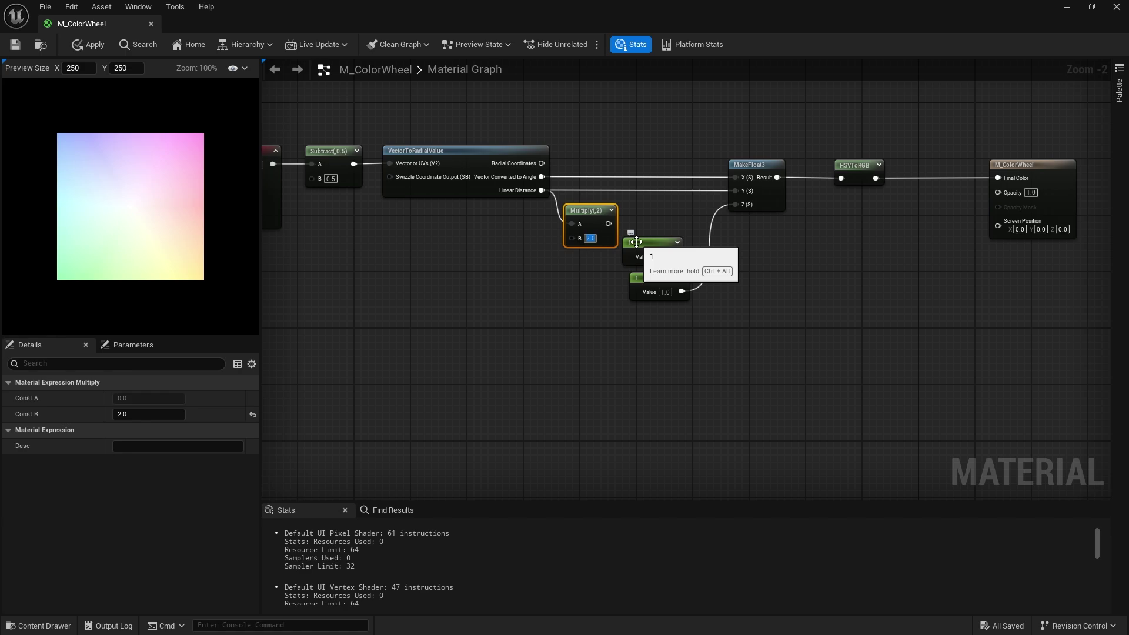
{"action": "left_click_drag", "start_coordinate": [609, 223], "coordinate": [733, 192]}
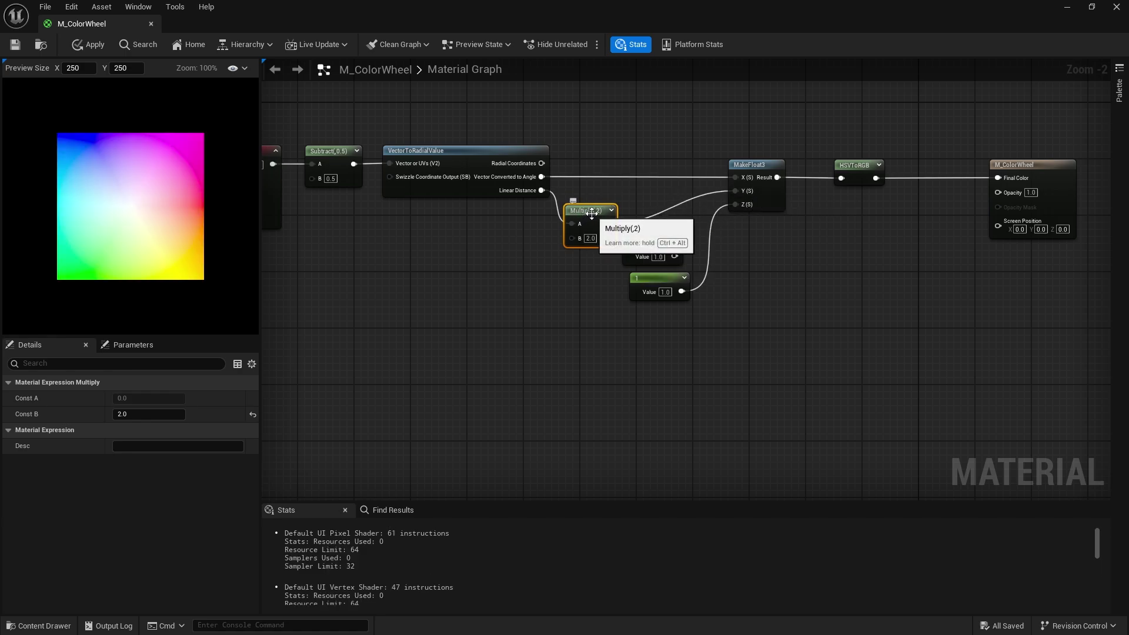
{"action": "left_click_drag", "start_coordinate": [589, 212], "coordinate": [590, 188]}
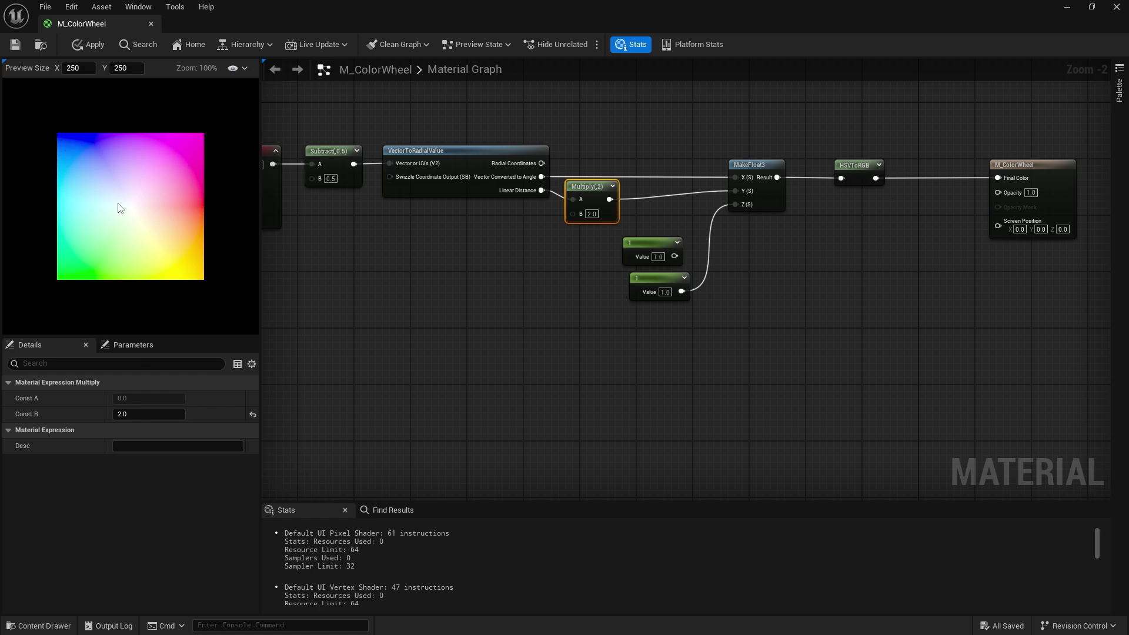
{"action": "left_click_drag", "start_coordinate": [588, 187], "coordinate": [609, 194]}
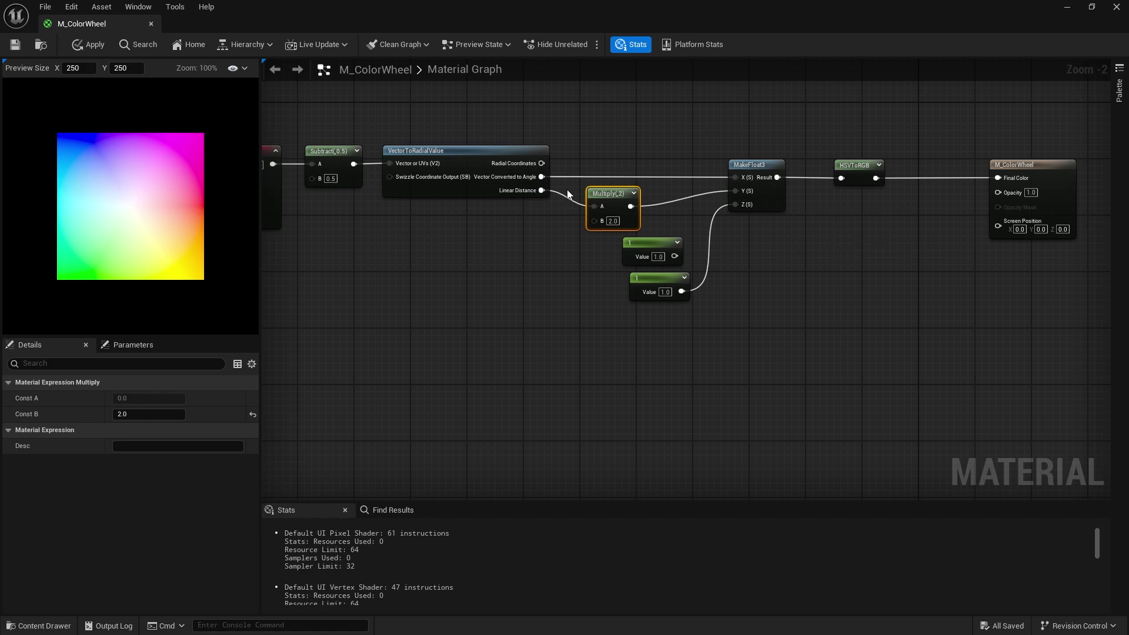
{"action": "right_click_drag", "start_coordinate": [530, 192], "coordinate": [616, 201]}
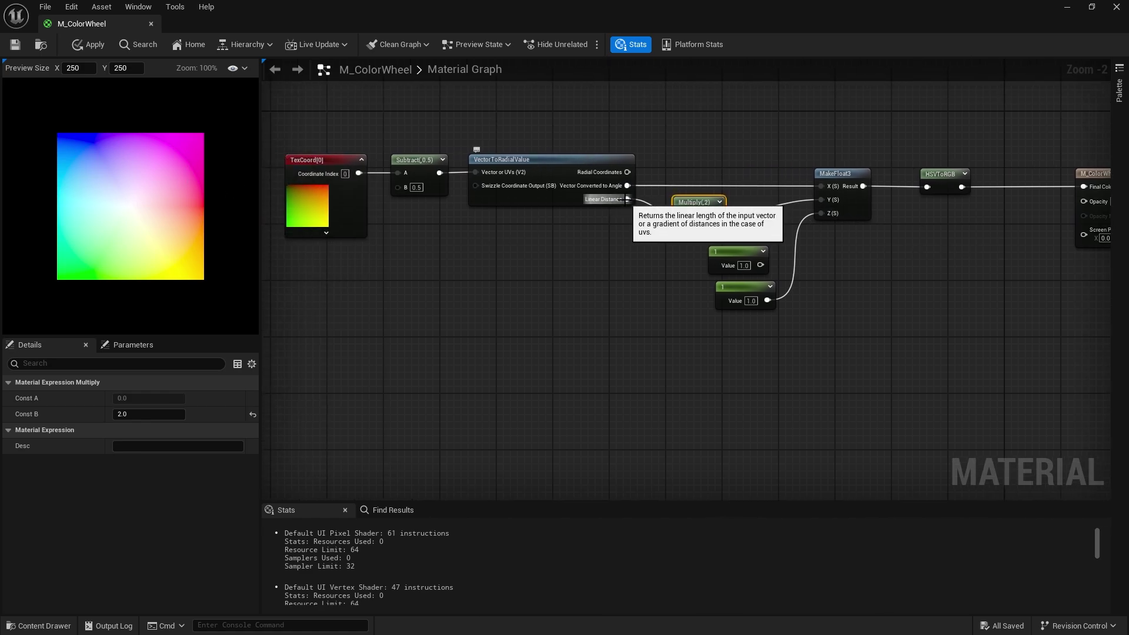
Step: Add a Step node off Linear Distance with its X threshold set to 0.5
{"action": "left_click_drag", "start_coordinate": [624, 200], "coordinate": [675, 335]}
{"action": "type", "text": "step"}
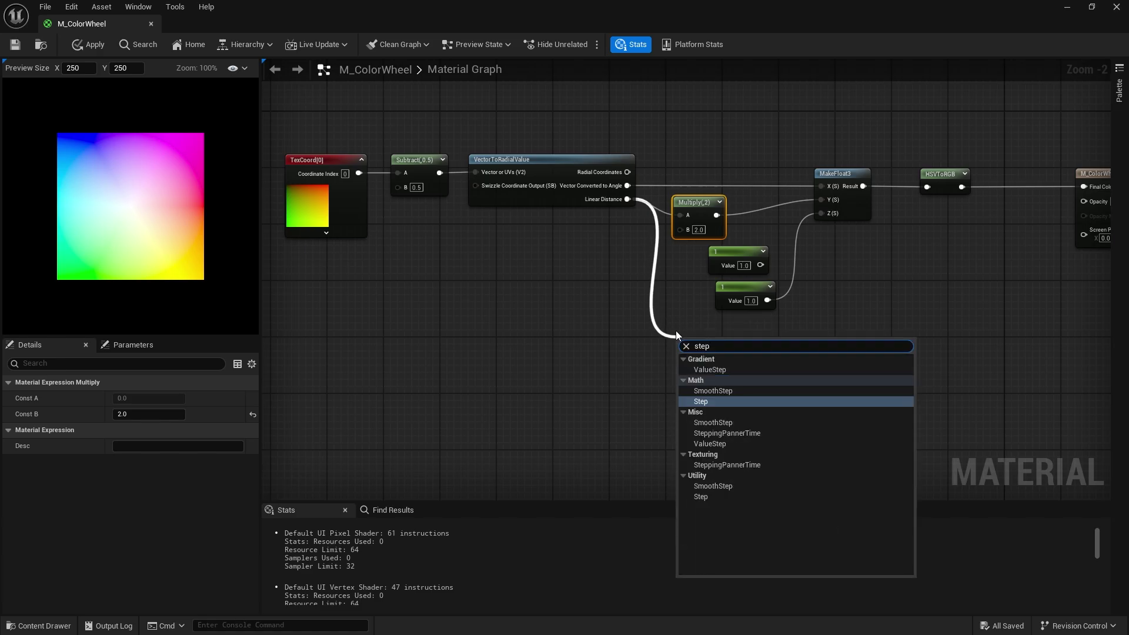
{"action": "key", "text": "Return"}
{"action": "left_click", "coordinate": [701, 371]}
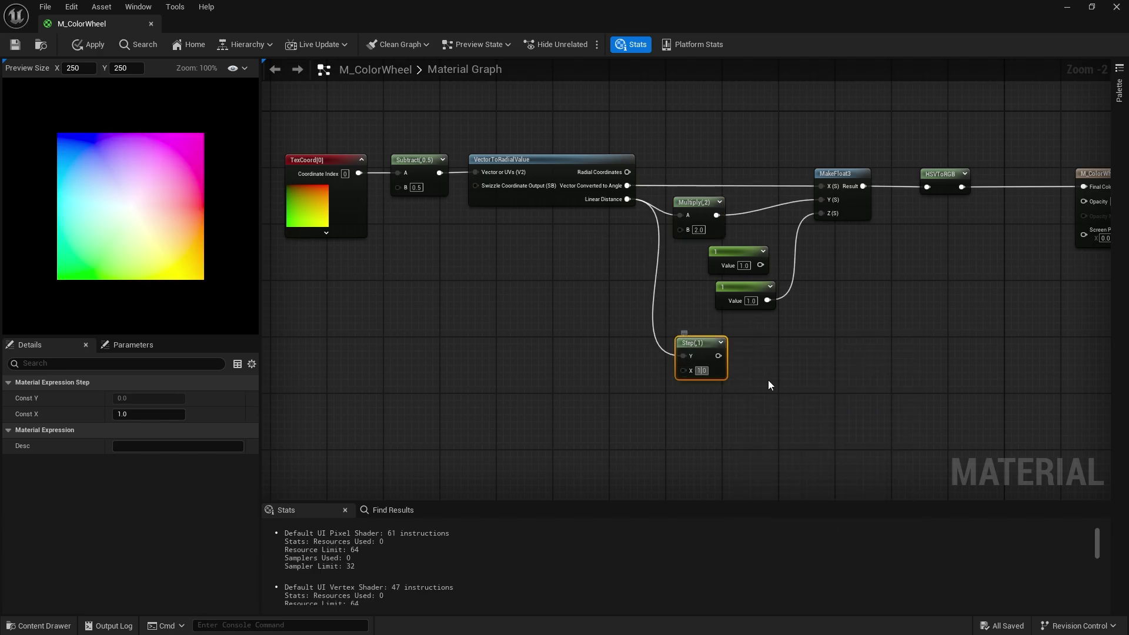
{"action": "type", "text": "0.5"}
{"action": "key", "text": "Return"}
Step: Wire the Step output into M_ColorWheel's Opacity pin to clip the wheel to a circle
{"action": "right_click_drag", "start_coordinate": [791, 382], "coordinate": [724, 356]}
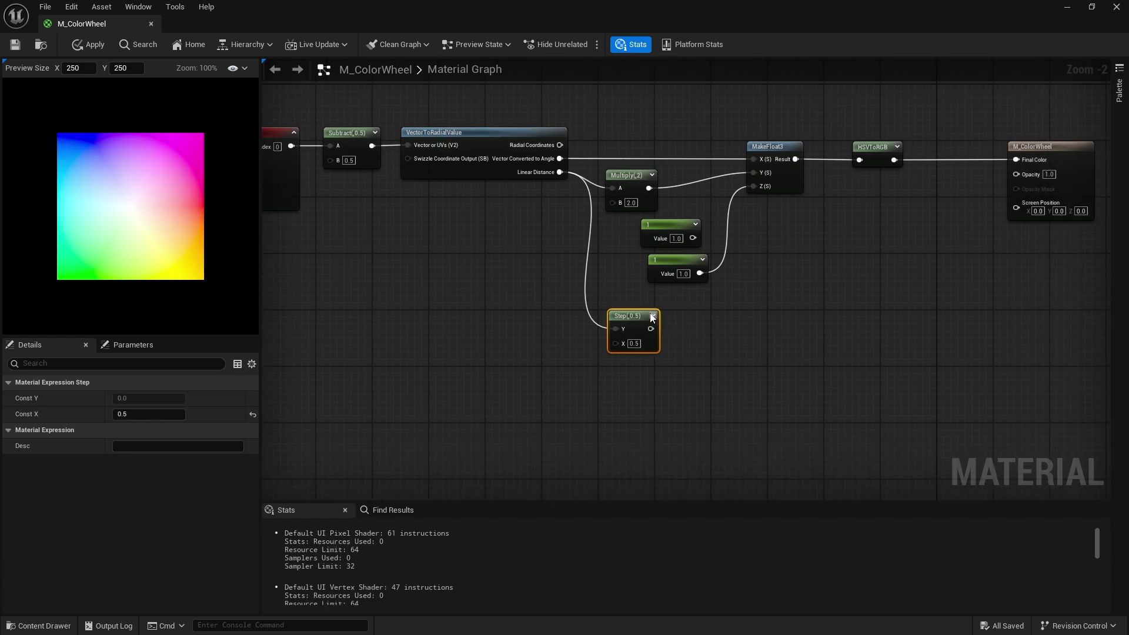
{"action": "left_click_drag", "start_coordinate": [634, 318], "coordinate": [658, 318]}
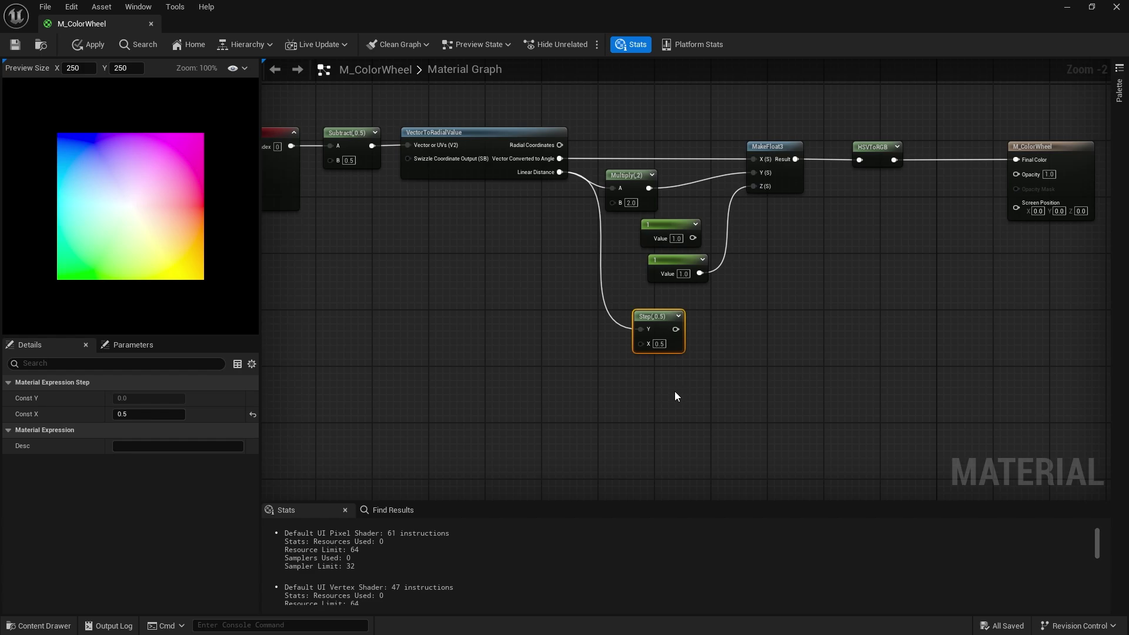
{"action": "right_click_drag", "start_coordinate": [675, 330], "coordinate": [570, 332]}
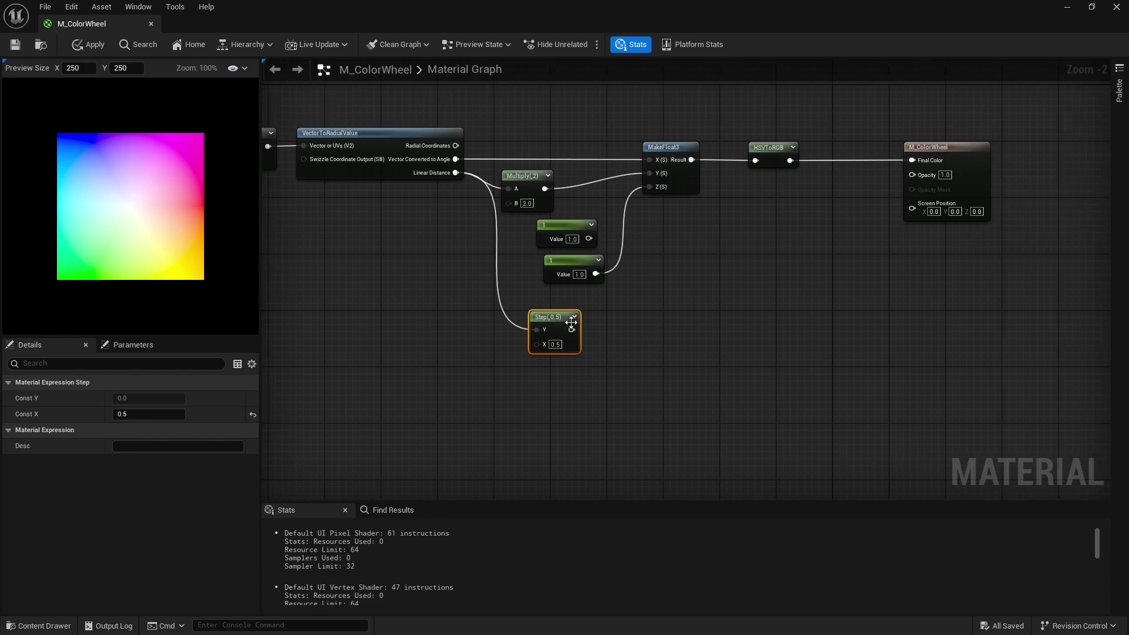
{"action": "left_click_drag", "start_coordinate": [570, 331], "coordinate": [923, 177]}
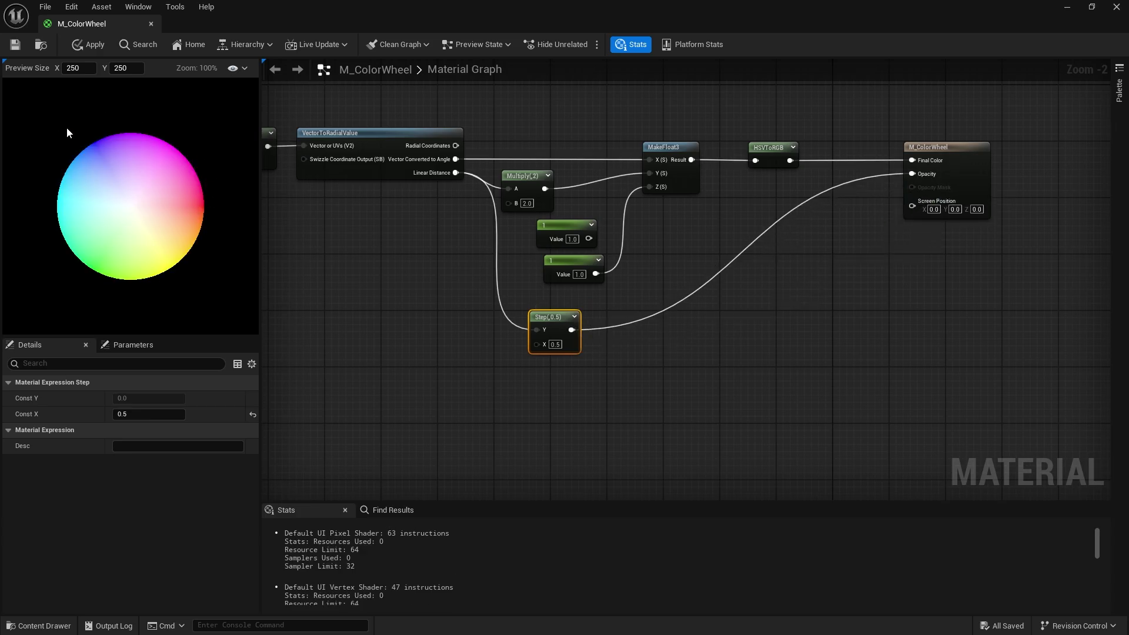
{"action": "left_click_drag", "start_coordinate": [552, 316], "coordinate": [587, 316]}
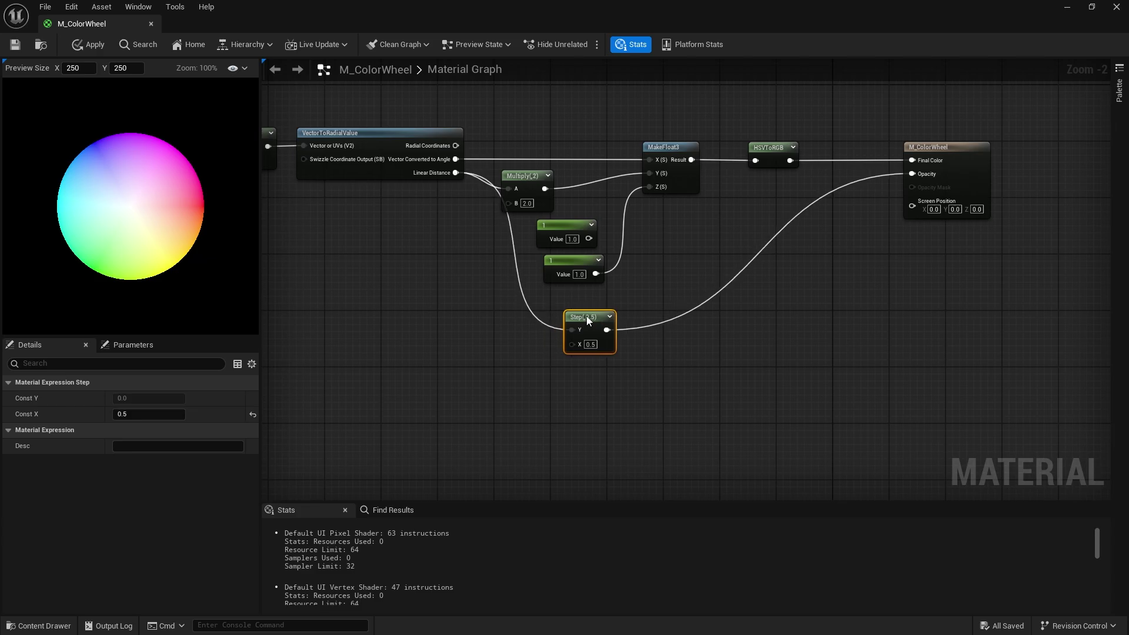
{"action": "left_click", "coordinate": [368, 281]}
{"action": "right_click_drag", "start_coordinate": [368, 281], "coordinate": [421, 267]}
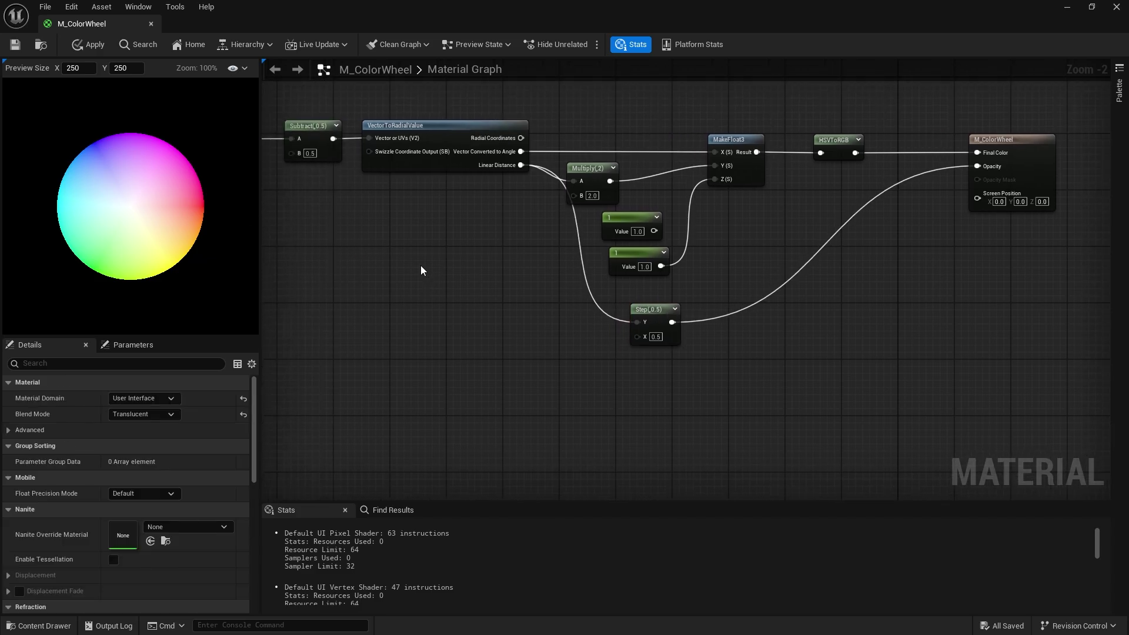
{"action": "left_click", "coordinate": [421, 266]}
{"action": "left_click", "coordinate": [154, 399]}
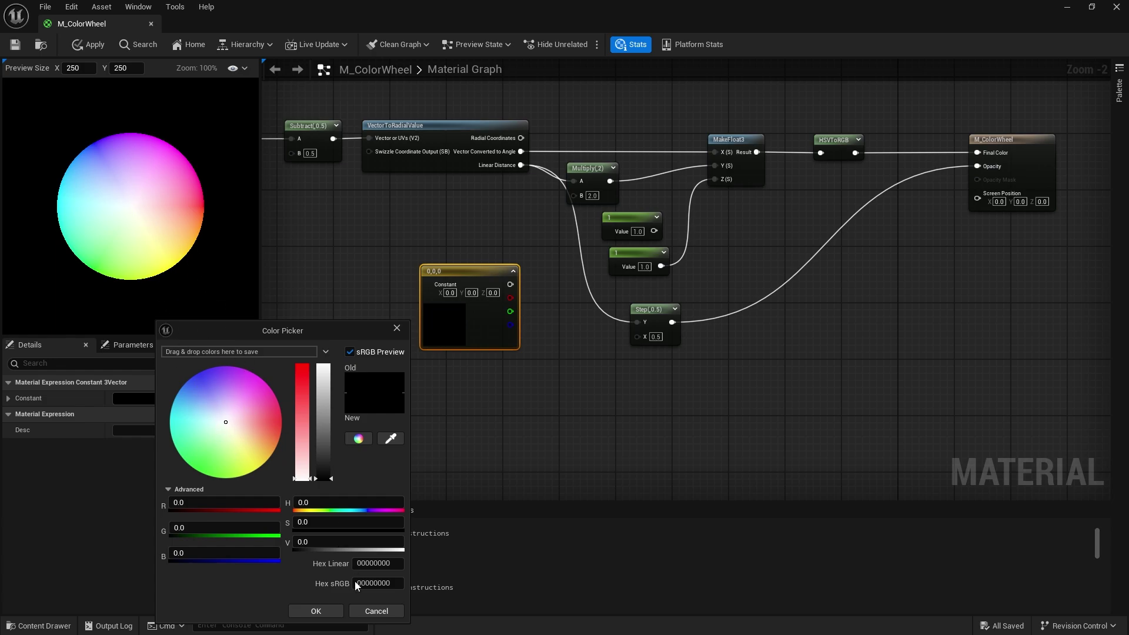
{"action": "key", "text": "Escape"}
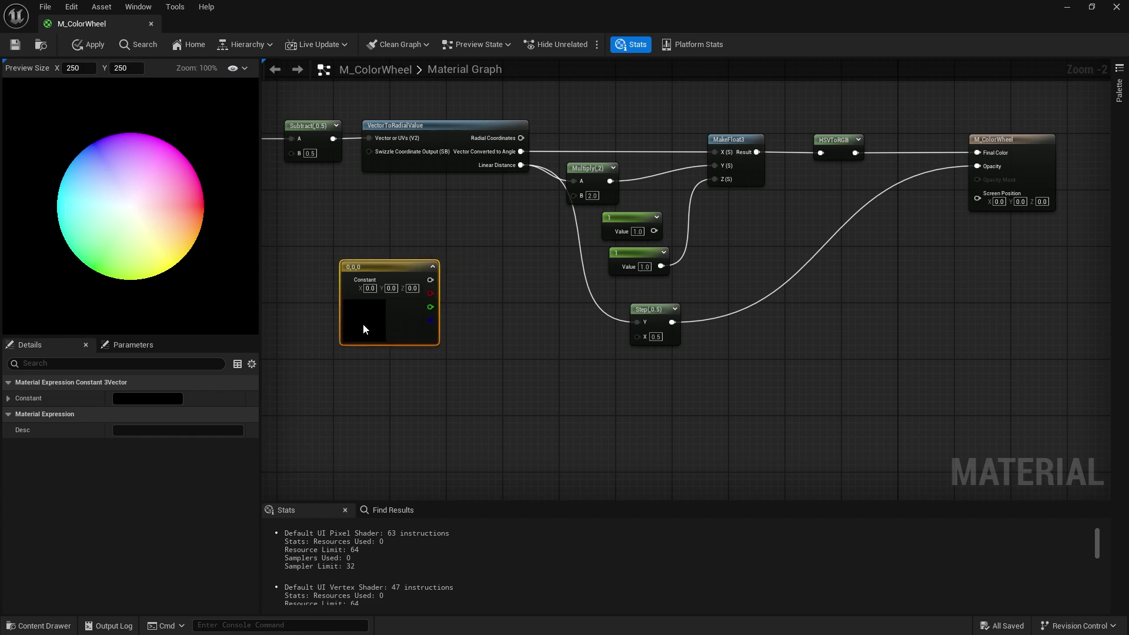
{"action": "key", "text": "Delete"}
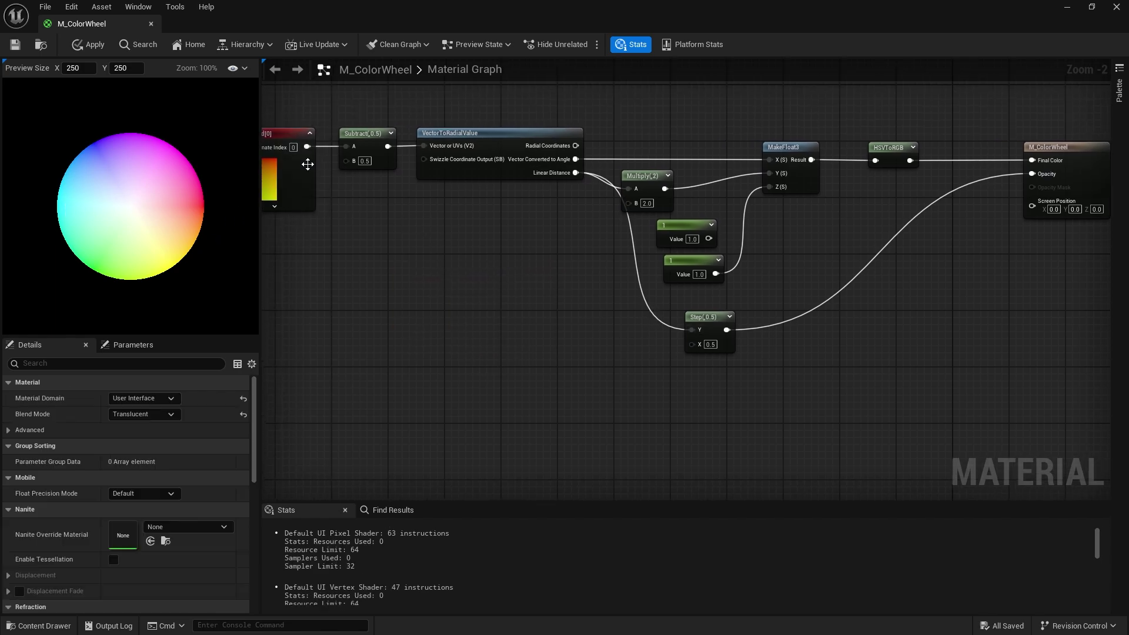
Step: Apply the edits to the M_ColorWheel material from the editor toolbar
{"action": "left_click", "coordinate": [16, 45]}
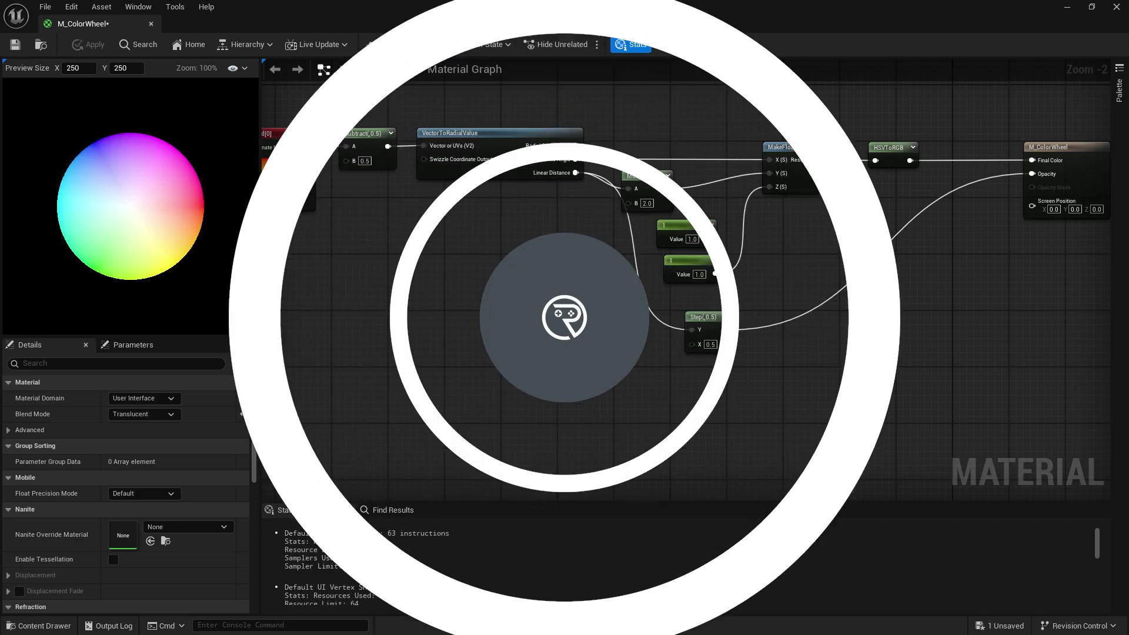